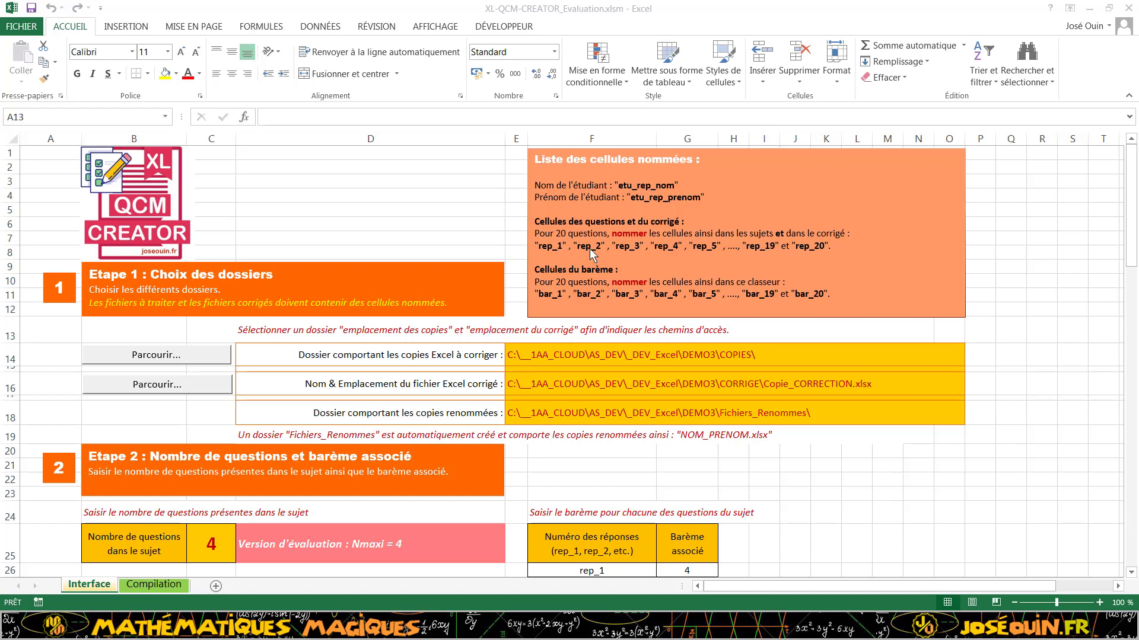
Switch to File Explorer and open the first student's workbook from the DEMO3 COPIES folder.
{"action": "left_click", "coordinate": [655, 251]}
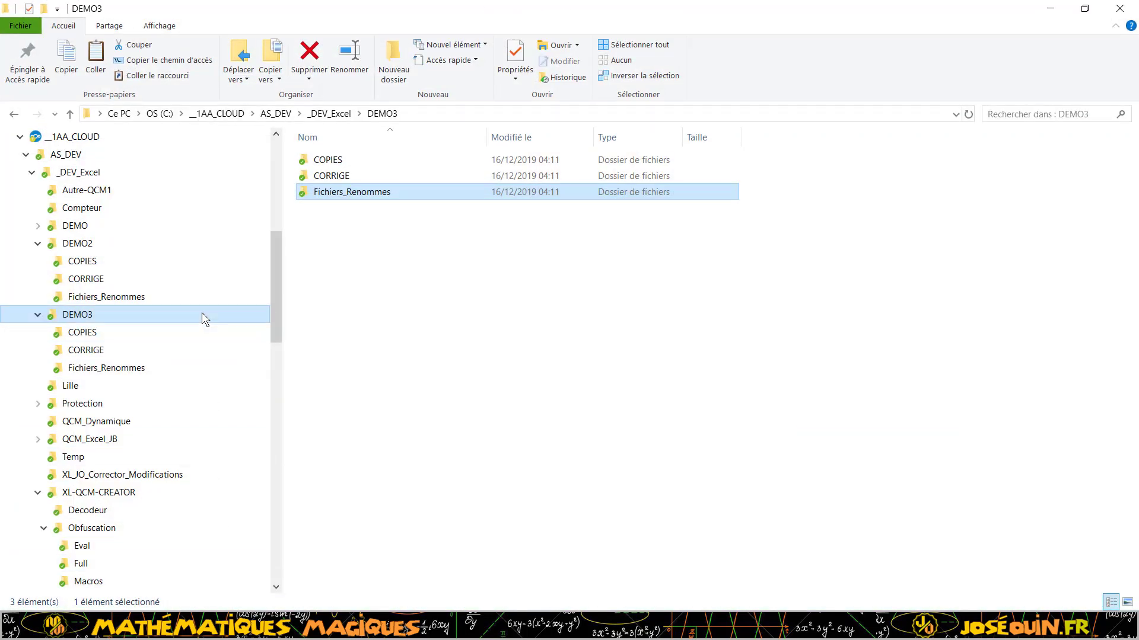
{"action": "left_click", "coordinate": [90, 334]}
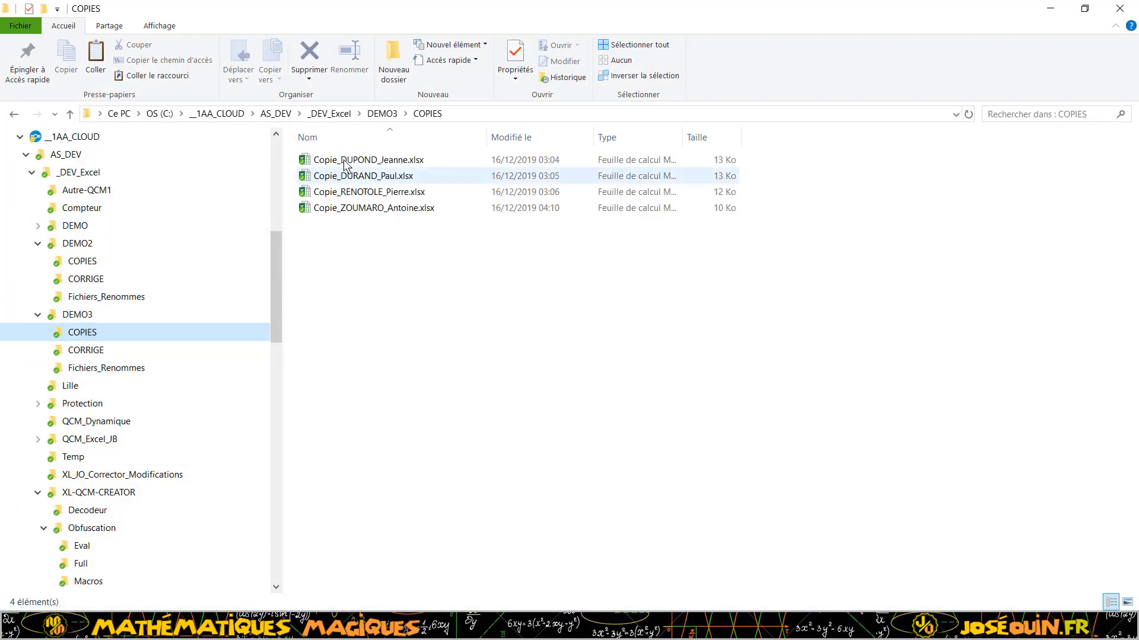
{"action": "left_click", "coordinate": [347, 163]}
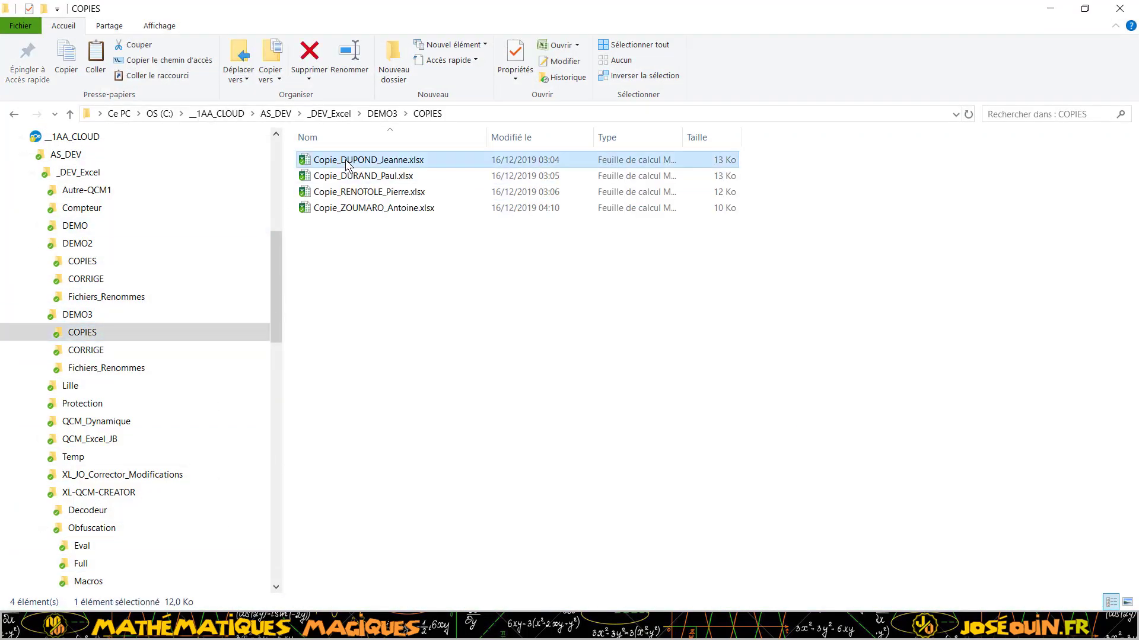
{"action": "double_click", "coordinate": [346, 164]}
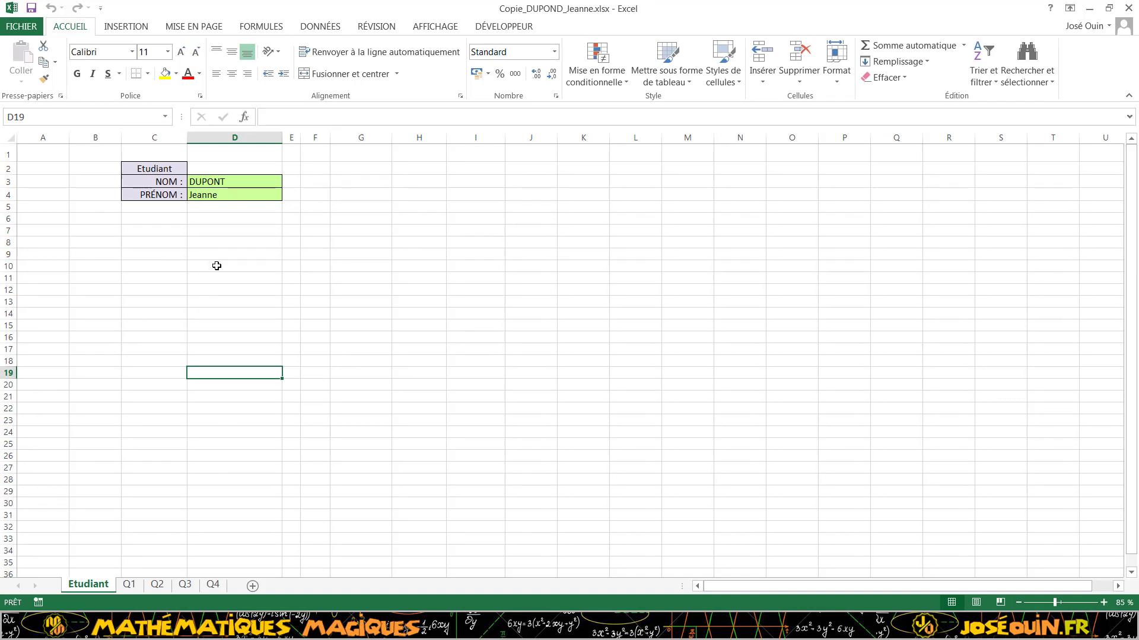
Check the defined names of the student's last-name and first-name cells and of the average answer cell on sheet Q1.
{"action": "left_click", "coordinate": [212, 183]}
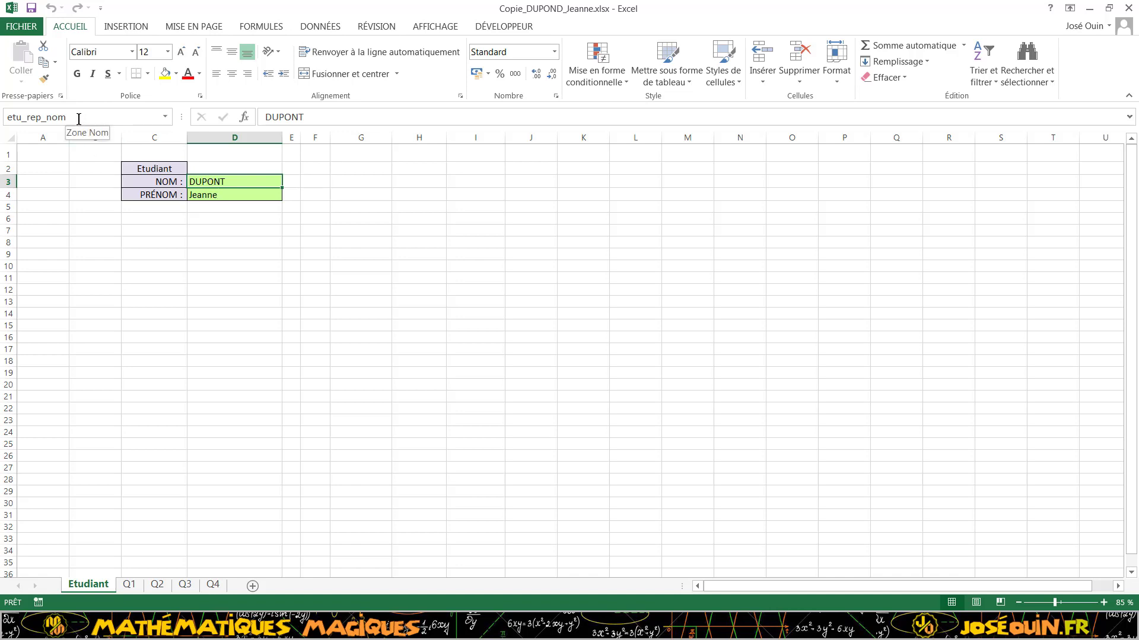
{"action": "left_click", "coordinate": [216, 193]}
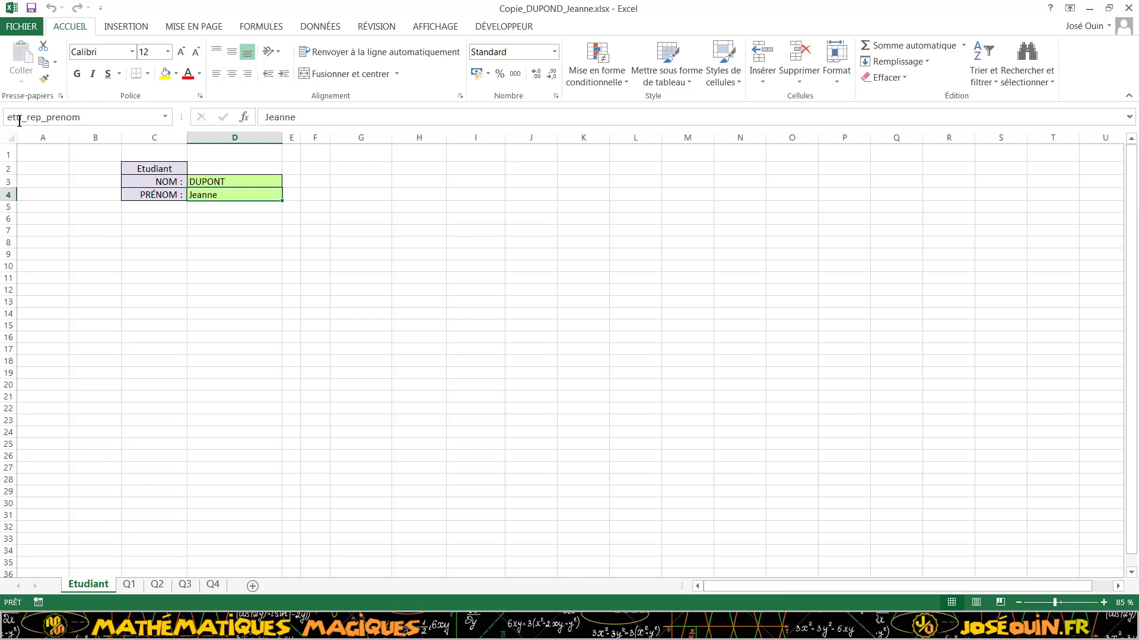
{"action": "left_click", "coordinate": [136, 589]}
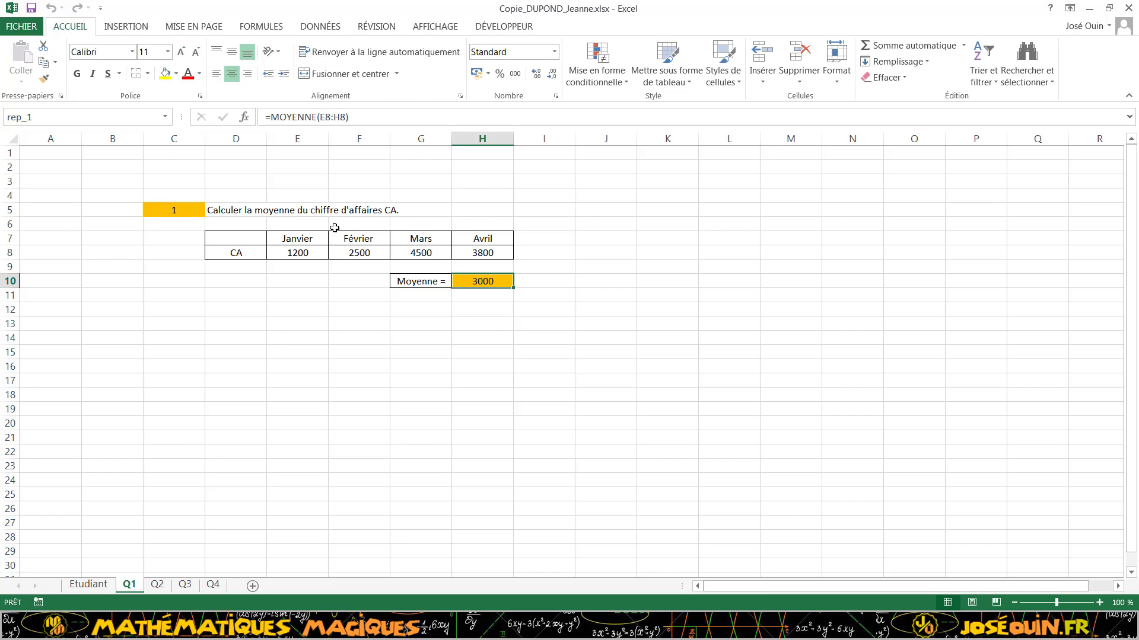
{"action": "left_click", "coordinate": [456, 314]}
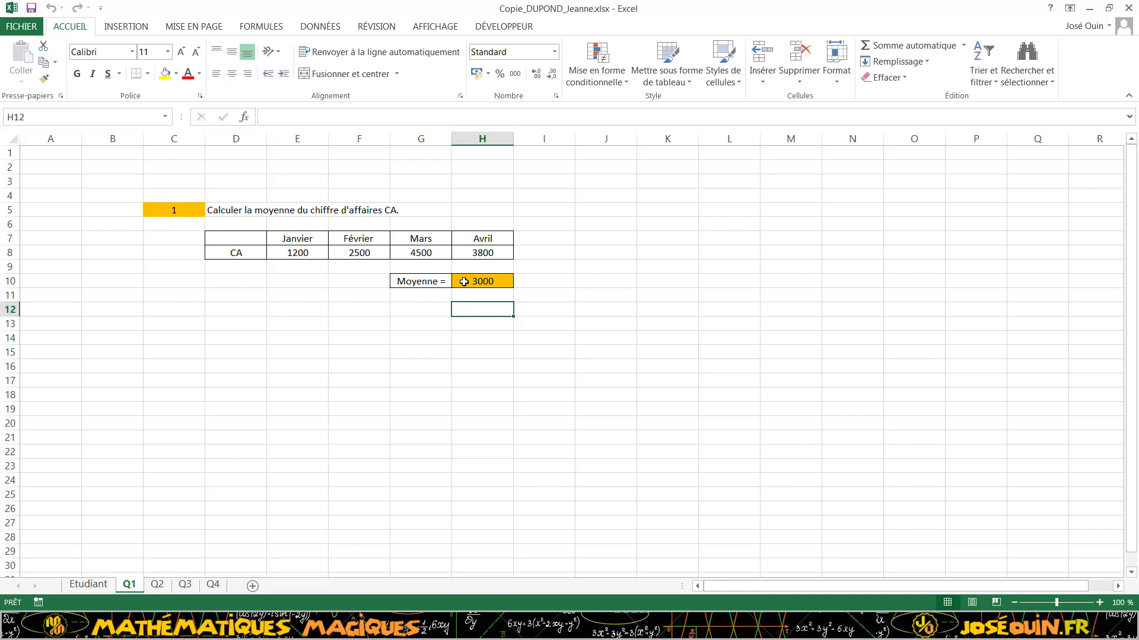
{"action": "left_click", "coordinate": [464, 282]}
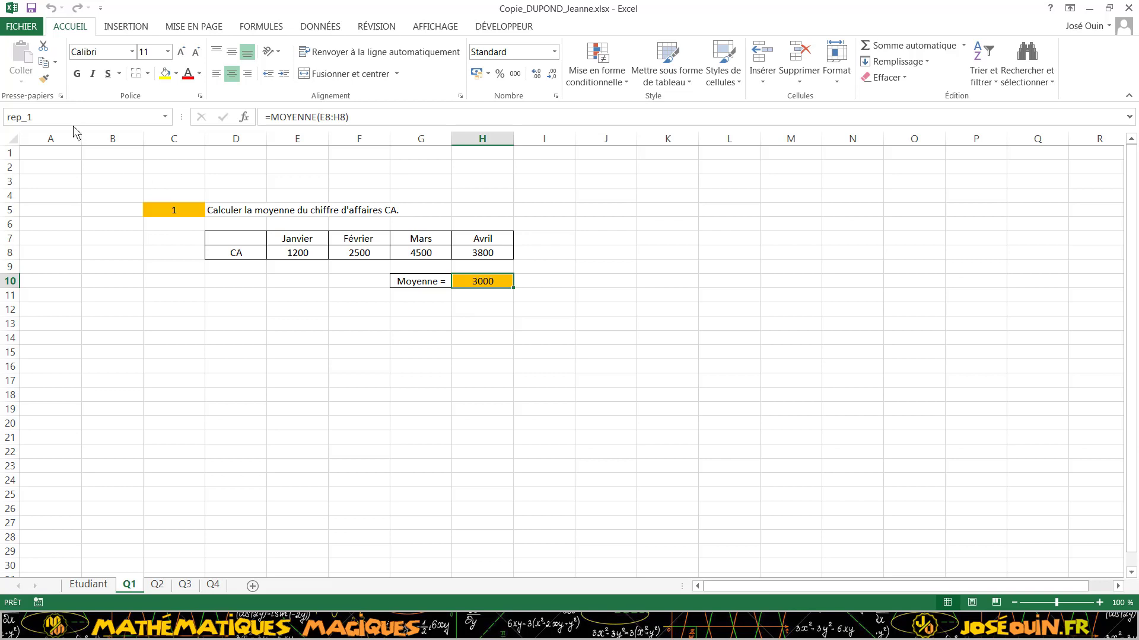
{"action": "left_click", "coordinate": [35, 118]}
Give cell D12 on sheet Q1 the defined name rep_12 and reselect the cell to check it.
{"action": "left_click", "coordinate": [234, 306]}
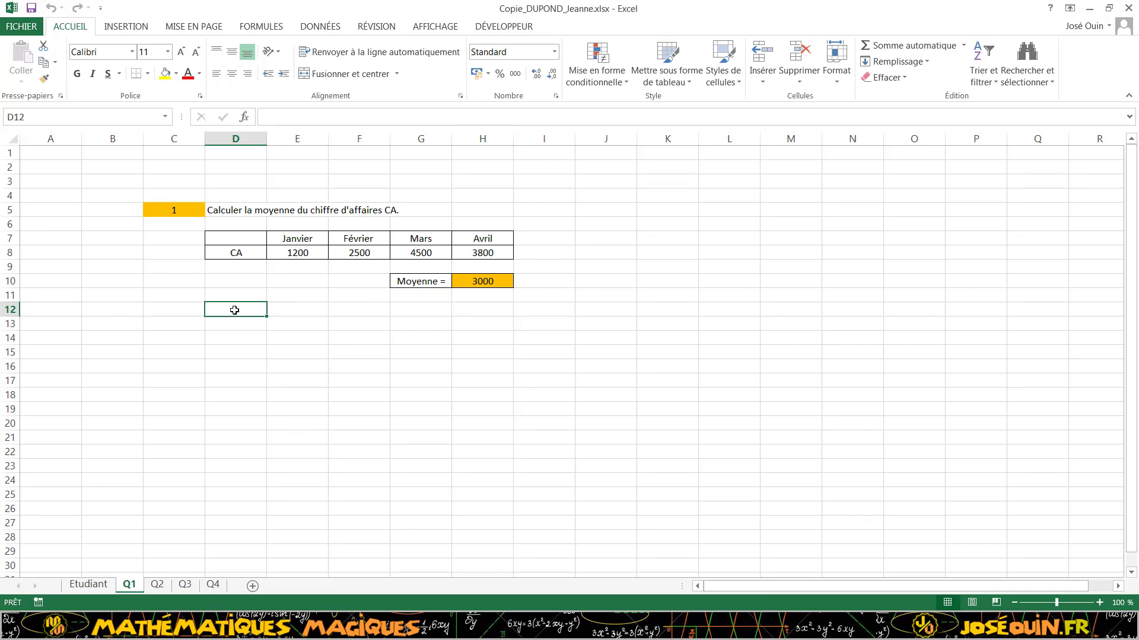
{"action": "left_click", "coordinate": [45, 117]}
{"action": "type", "text": "rep_12"}
{"action": "key", "text": "Return"}
{"action": "left_click", "coordinate": [247, 323]}
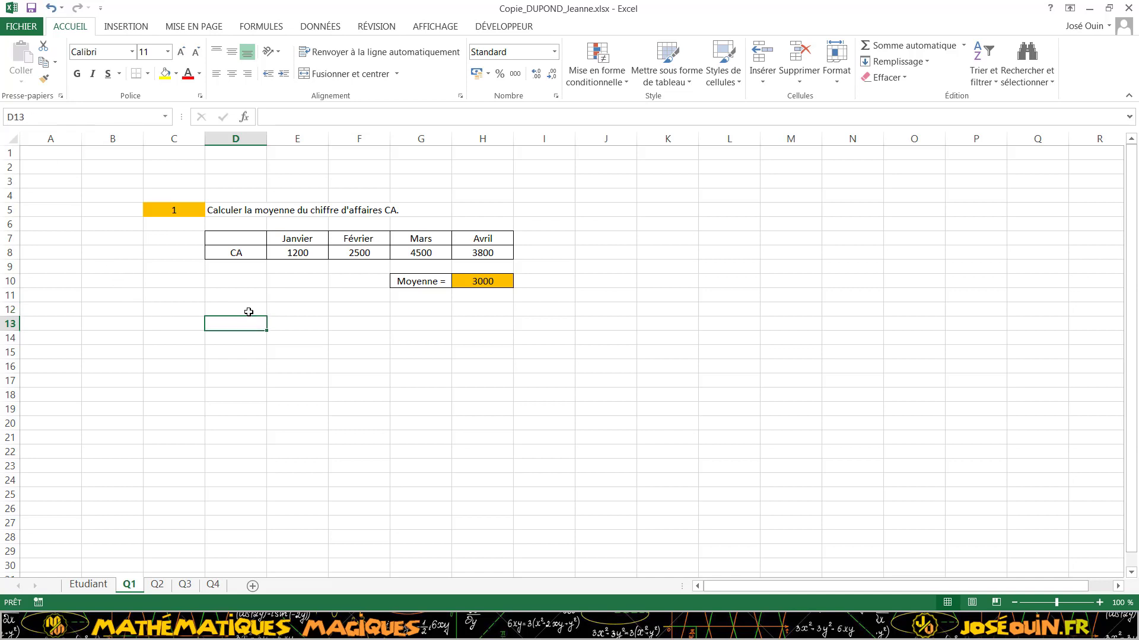
{"action": "left_click", "coordinate": [249, 312]}
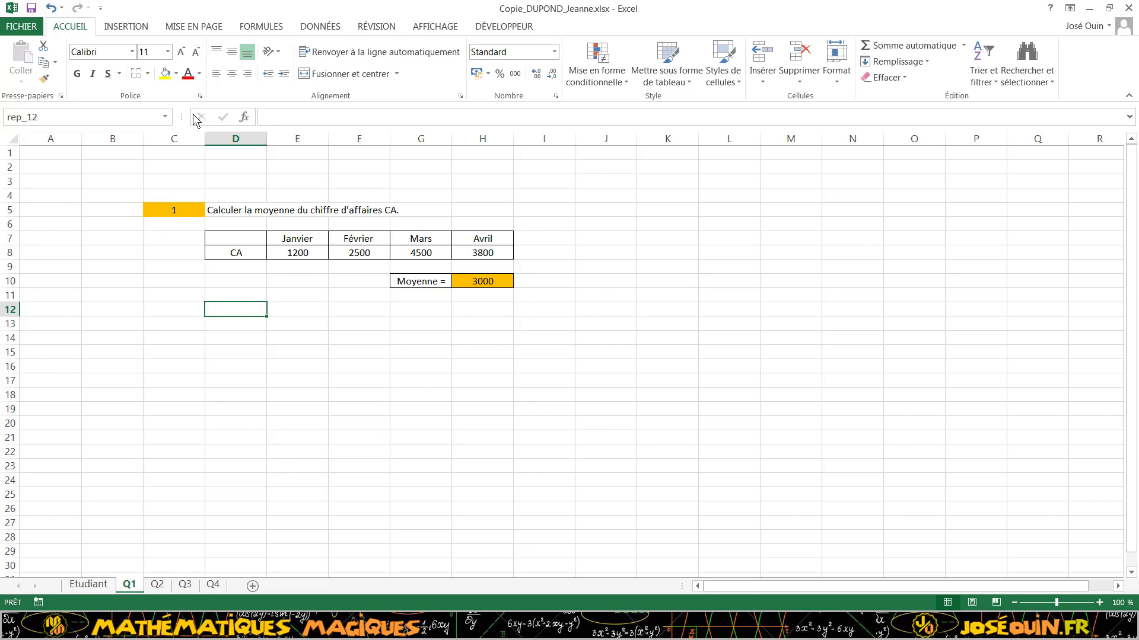
Apply all borders to cell D12 on sheet Q1.
{"action": "left_click", "coordinate": [147, 73]}
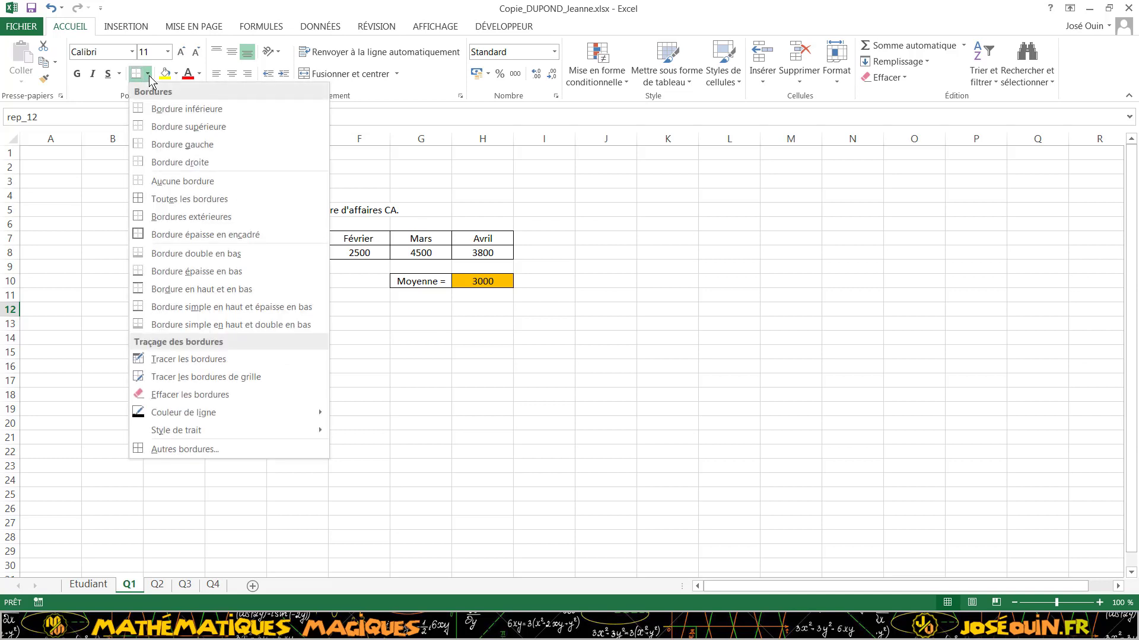
{"action": "left_click", "coordinate": [170, 201]}
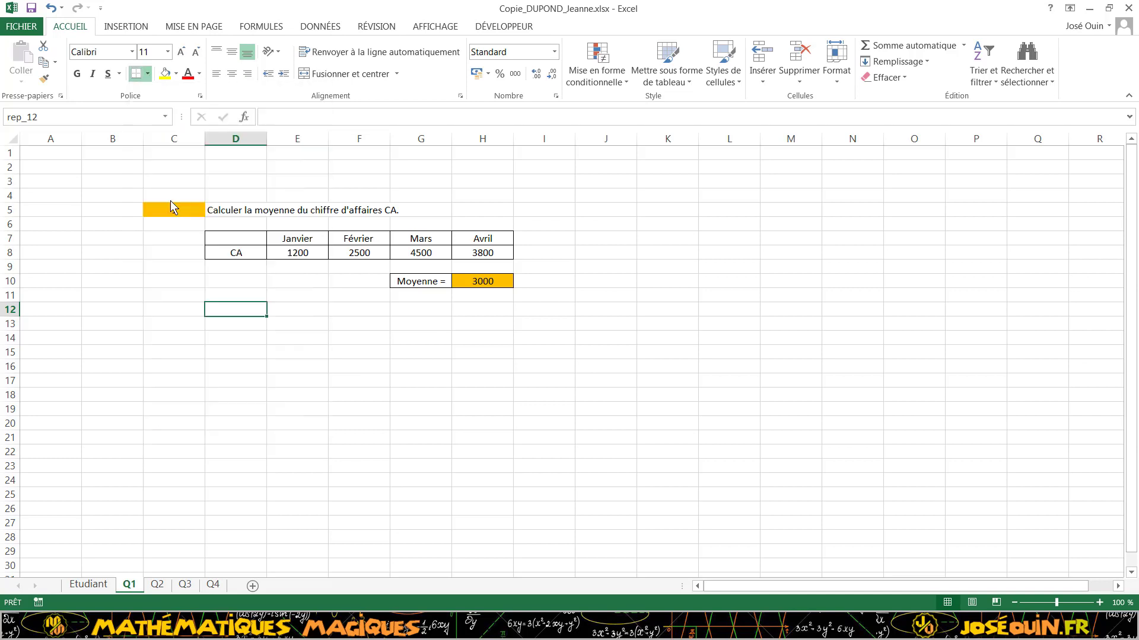
{"action": "left_click", "coordinate": [235, 325]}
{"action": "left_click", "coordinate": [238, 311]}
Delete the defined name rep_12 from the workbook in the Name Manager and check cell D12.
{"action": "left_click", "coordinate": [273, 30]}
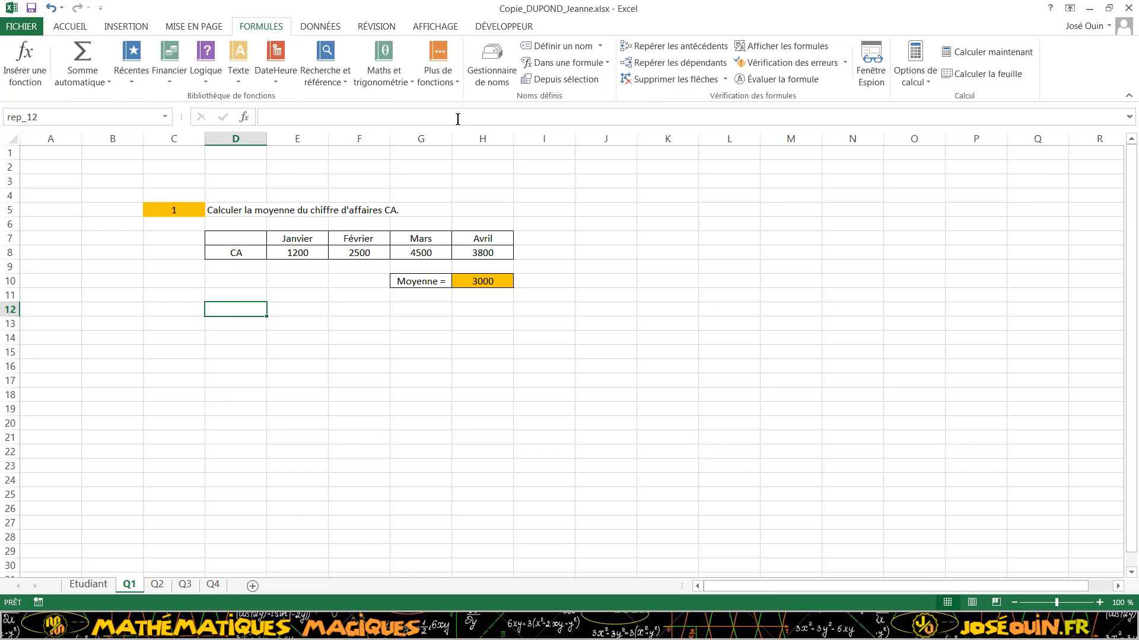
{"action": "left_click", "coordinate": [496, 83]}
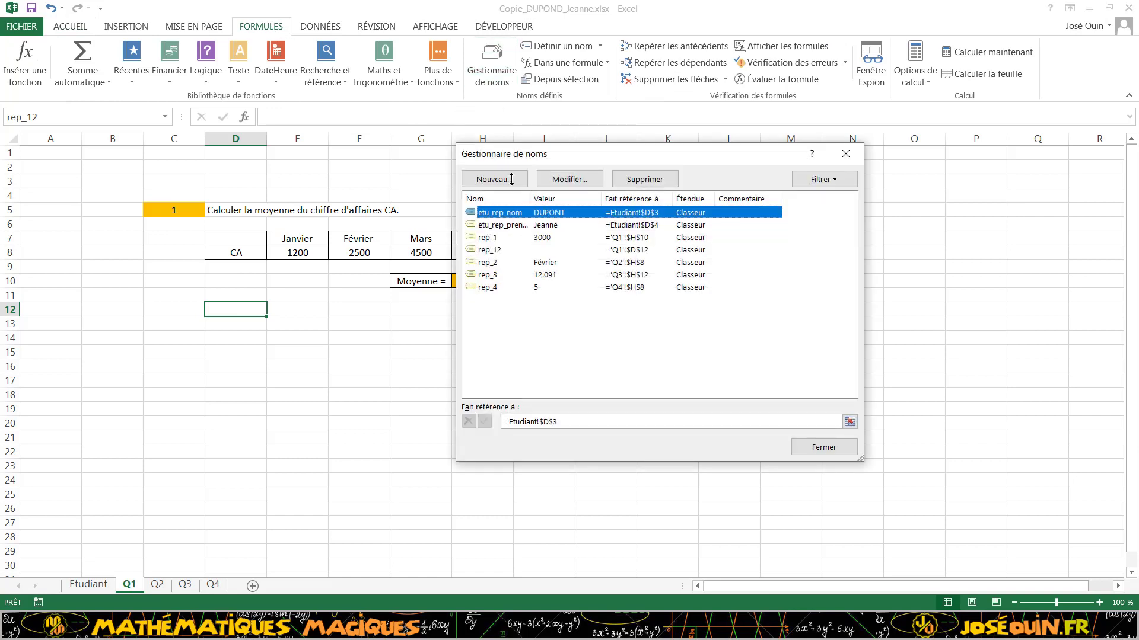
{"action": "left_click", "coordinate": [500, 251]}
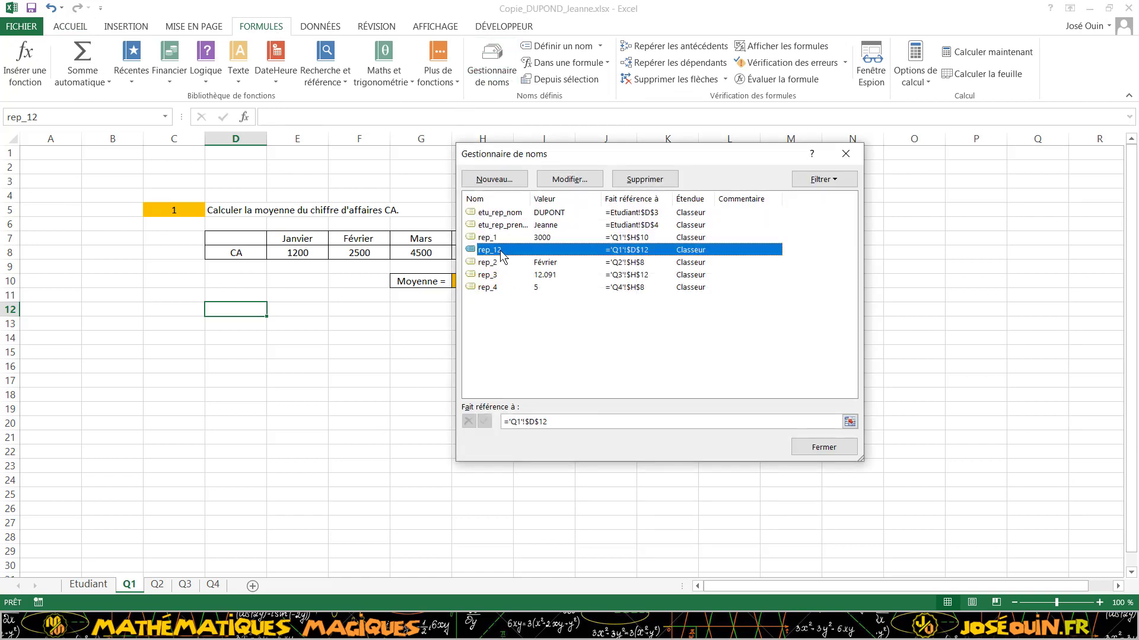
{"action": "left_click", "coordinate": [645, 180]}
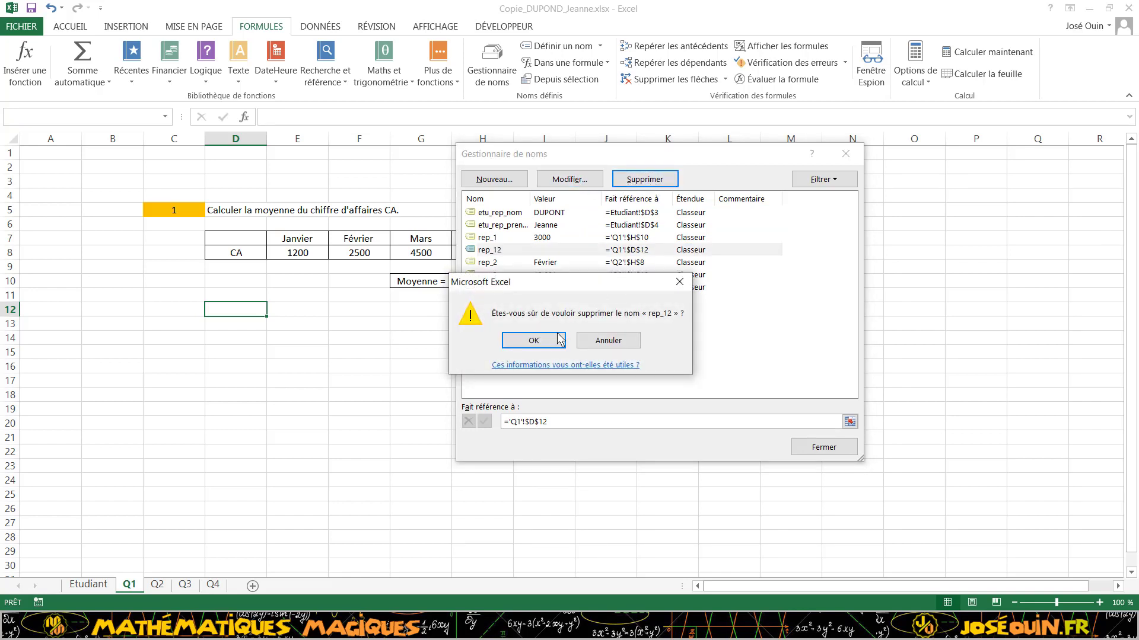
{"action": "left_click", "coordinate": [559, 339]}
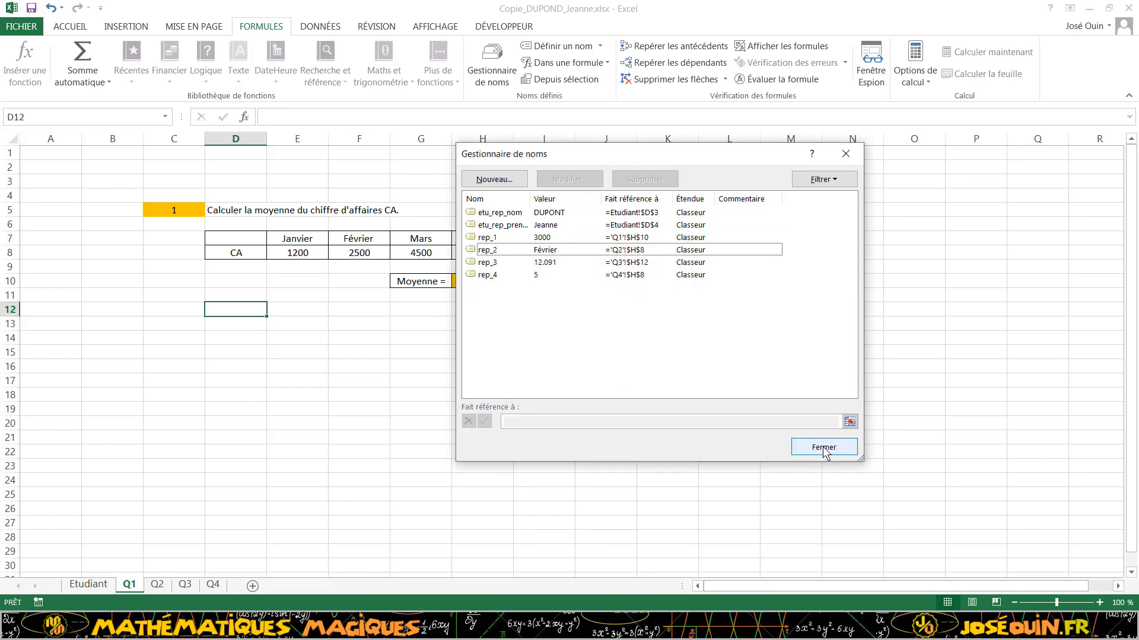
{"action": "left_click", "coordinate": [824, 449]}
{"action": "left_click", "coordinate": [344, 394]}
{"action": "left_click", "coordinate": [246, 310]}
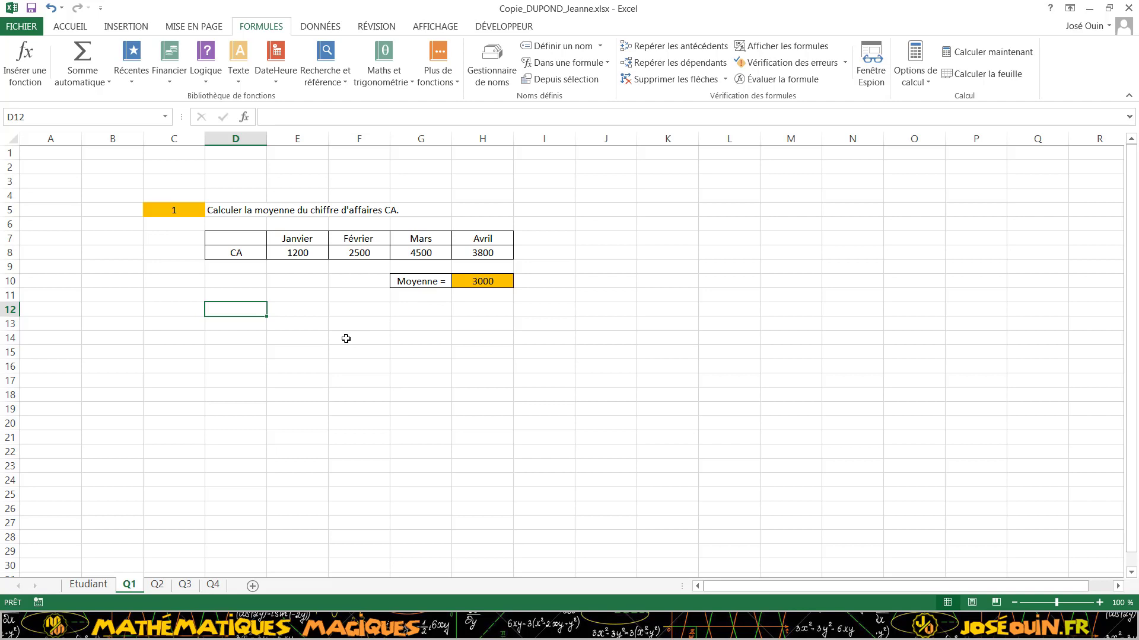
Review the questions on sheets Q2 and Q3 and check the defined name of the weighted average answer cell on Q3.
{"action": "left_click", "coordinate": [163, 586]}
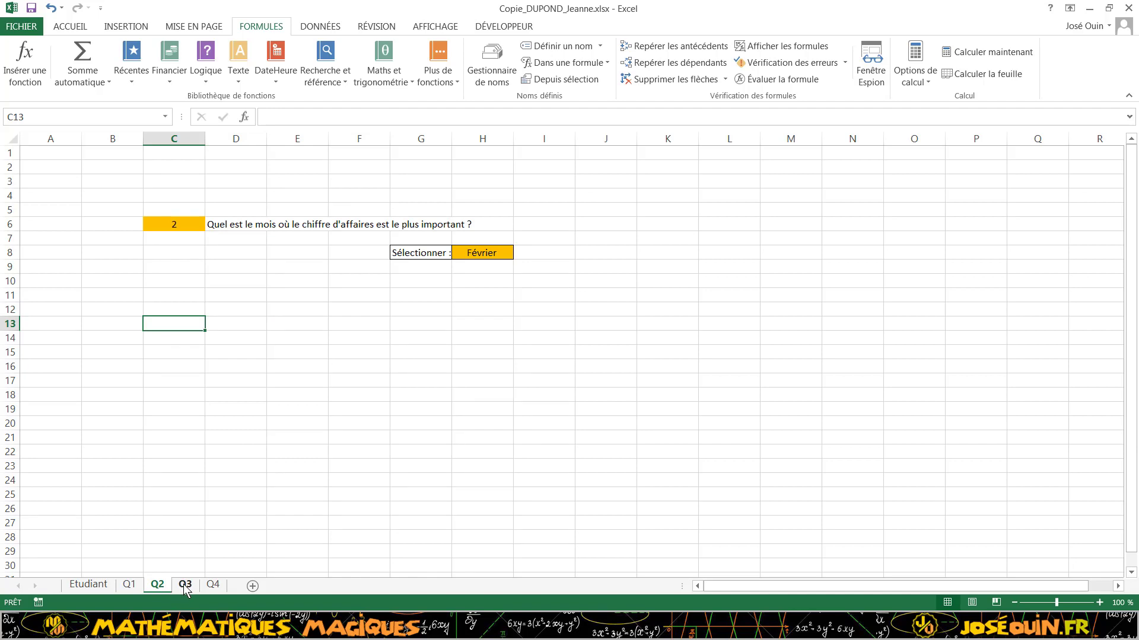
{"action": "left_click", "coordinate": [185, 586]}
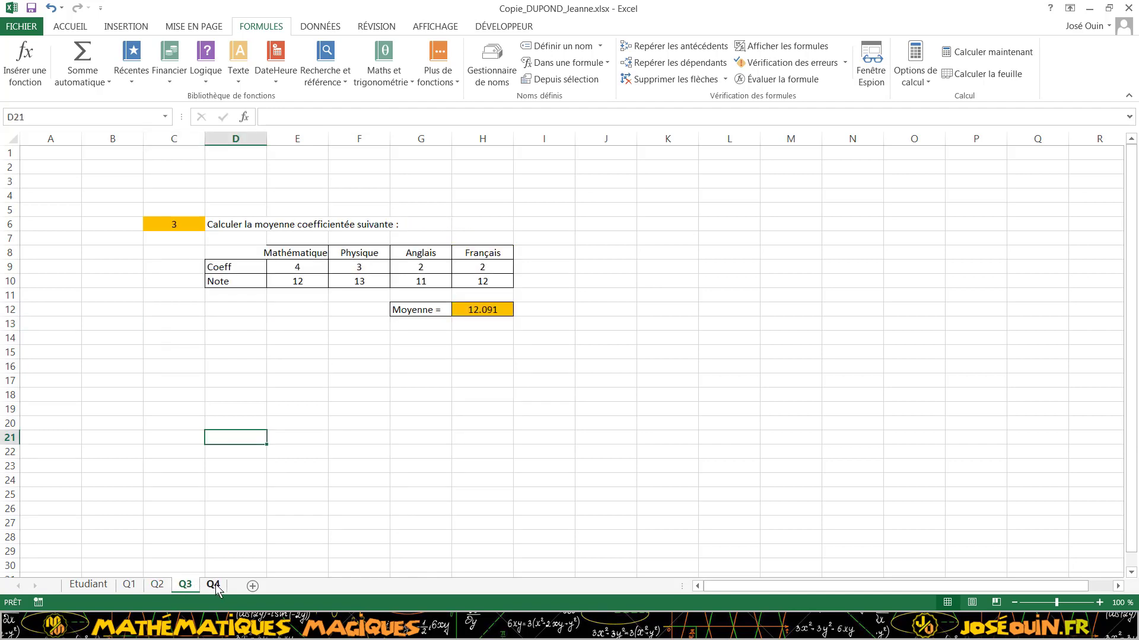
{"action": "left_click", "coordinate": [476, 312]}
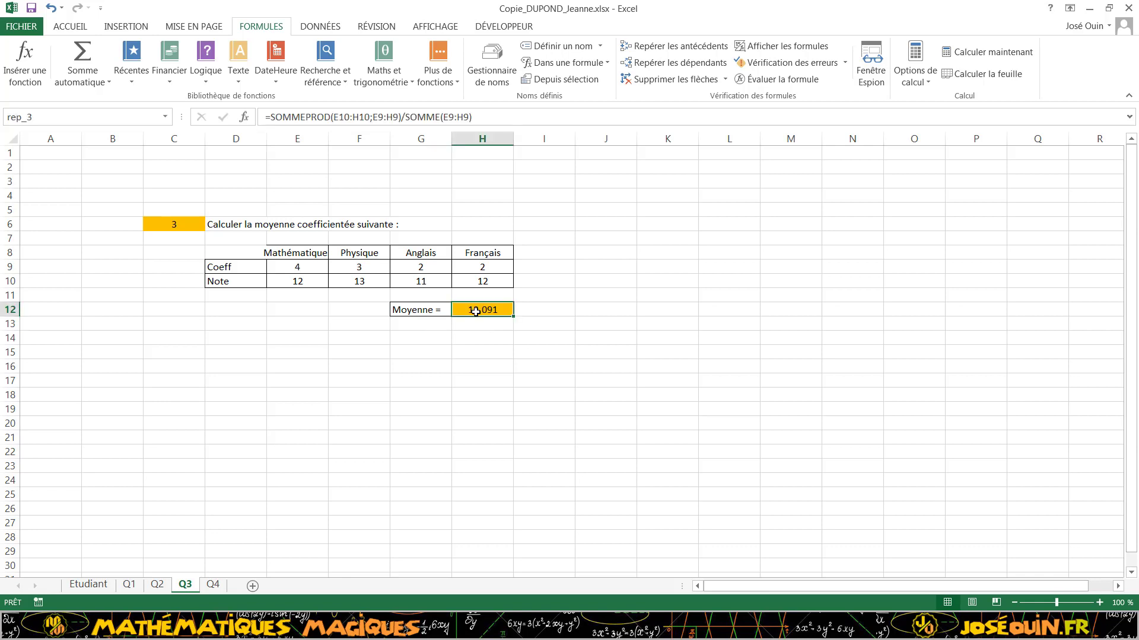
Set the answer to question 2 on sheet Q2 to Avril.
{"action": "left_click", "coordinate": [158, 585]}
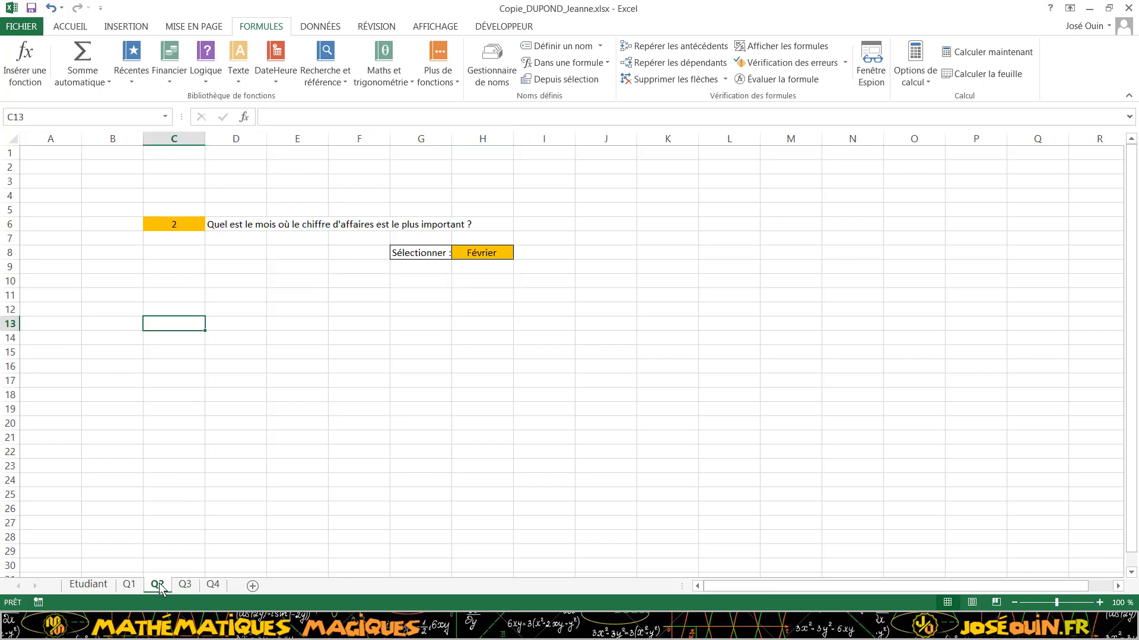
{"action": "left_click", "coordinate": [480, 255]}
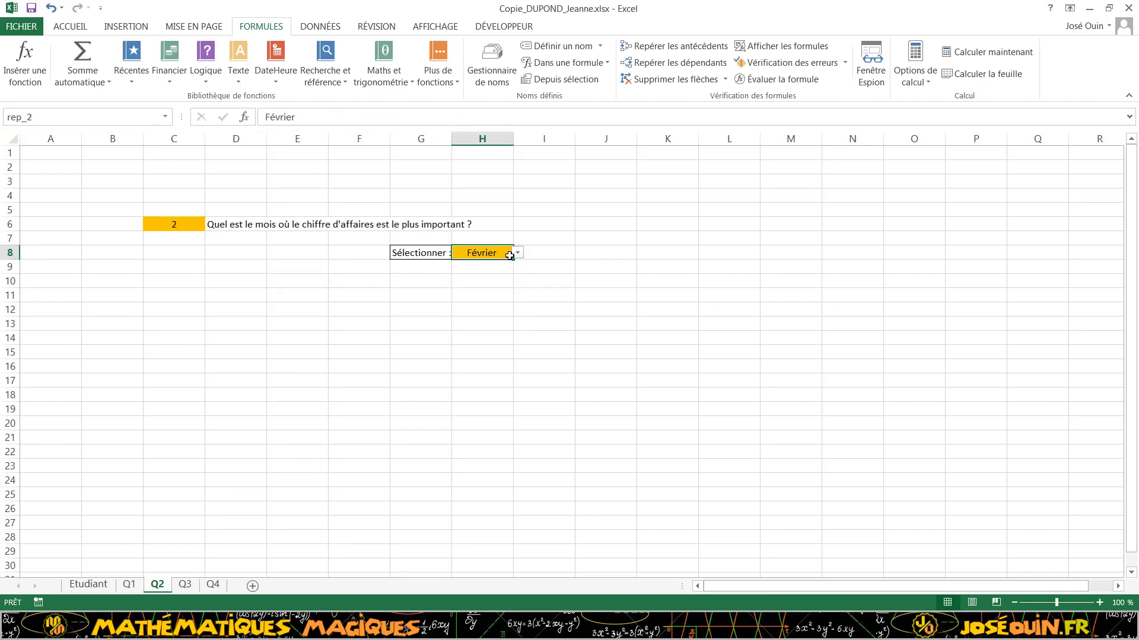
{"action": "left_click", "coordinate": [517, 253]}
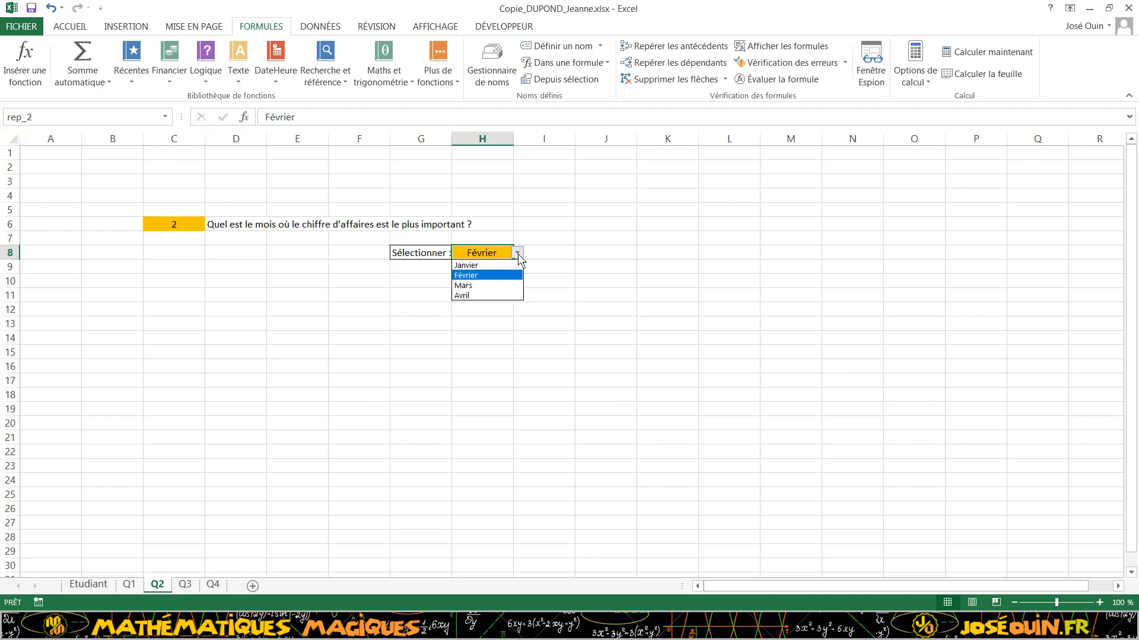
{"action": "left_click", "coordinate": [510, 295]}
{"action": "left_click", "coordinate": [424, 320]}
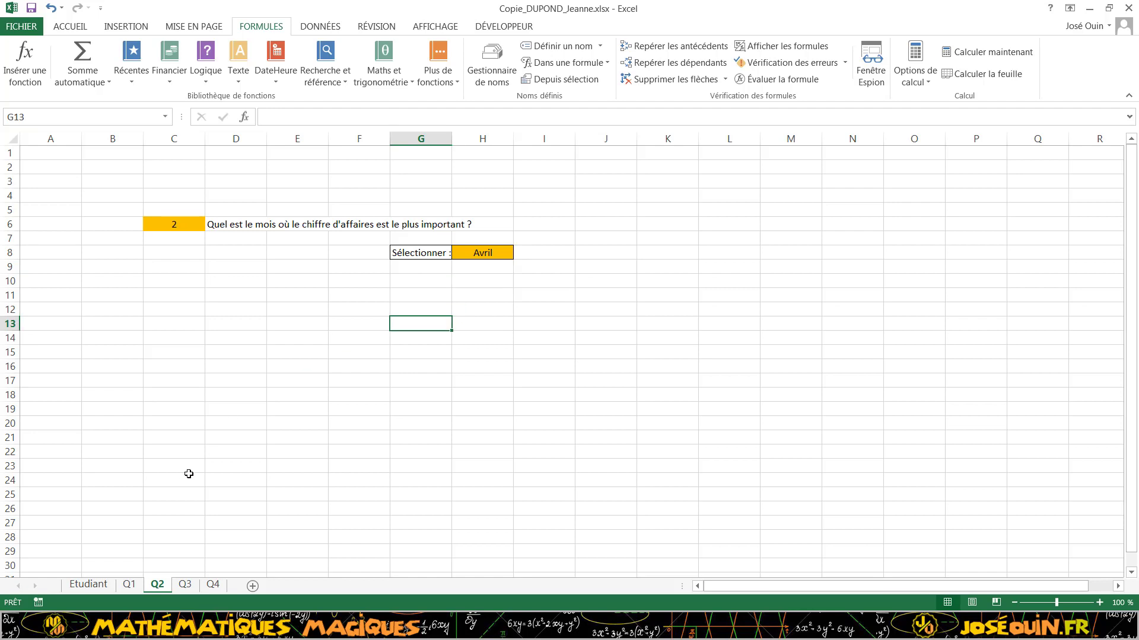
View the question on sheet Q4 and close the workbook without saving the changes.
{"action": "left_click", "coordinate": [212, 585]}
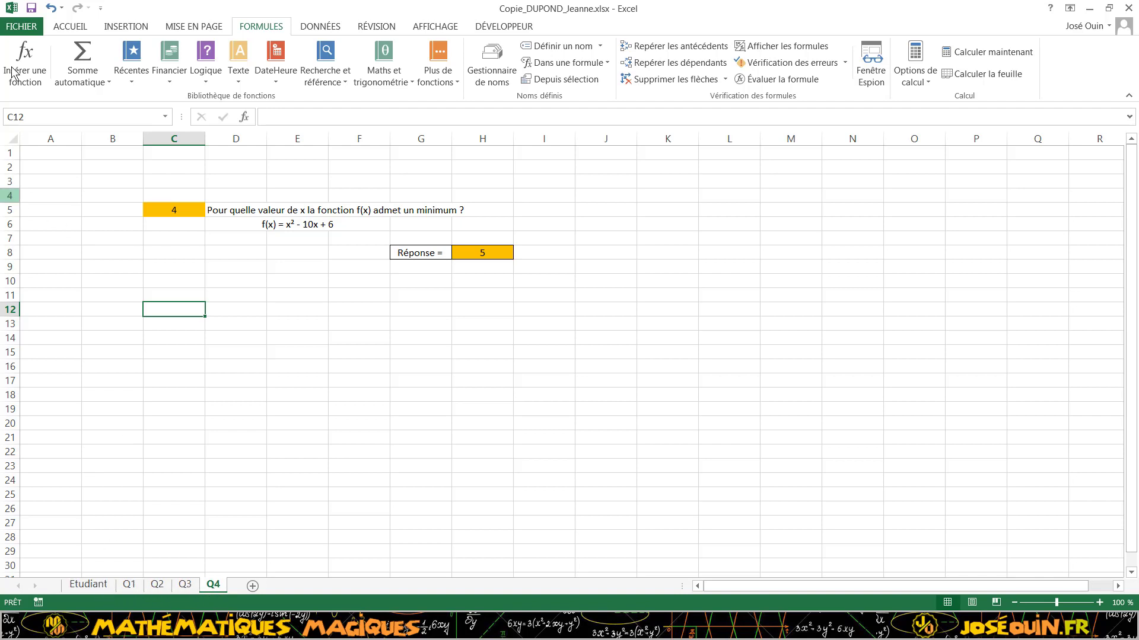
{"action": "left_click", "coordinate": [21, 27]}
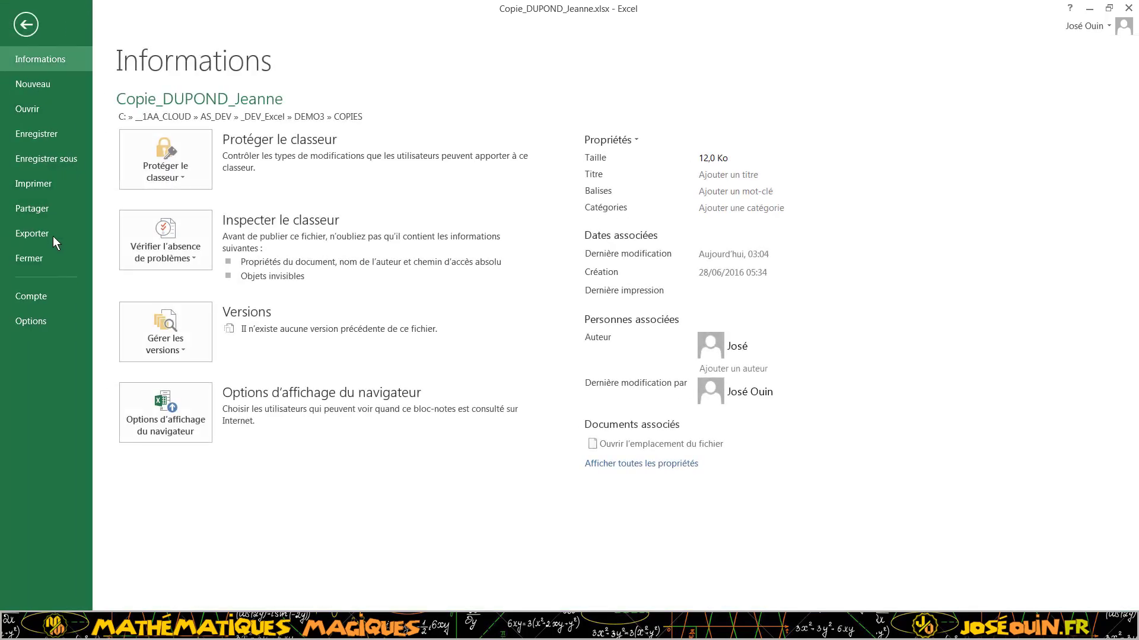
{"action": "key", "text": "Escape"}
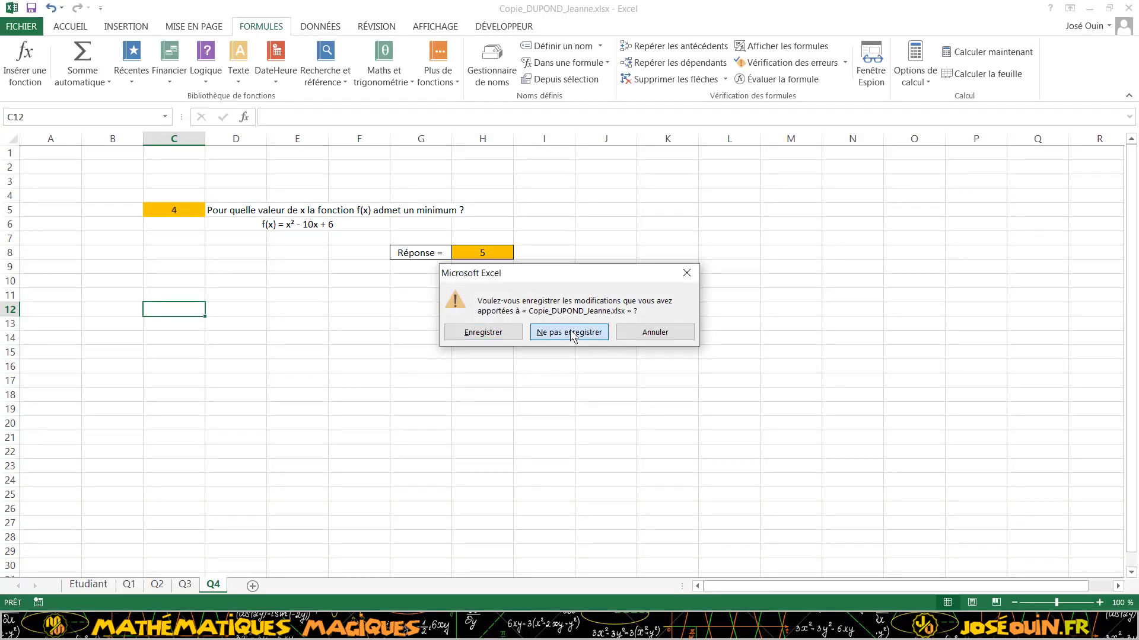
{"action": "left_click", "coordinate": [569, 334]}
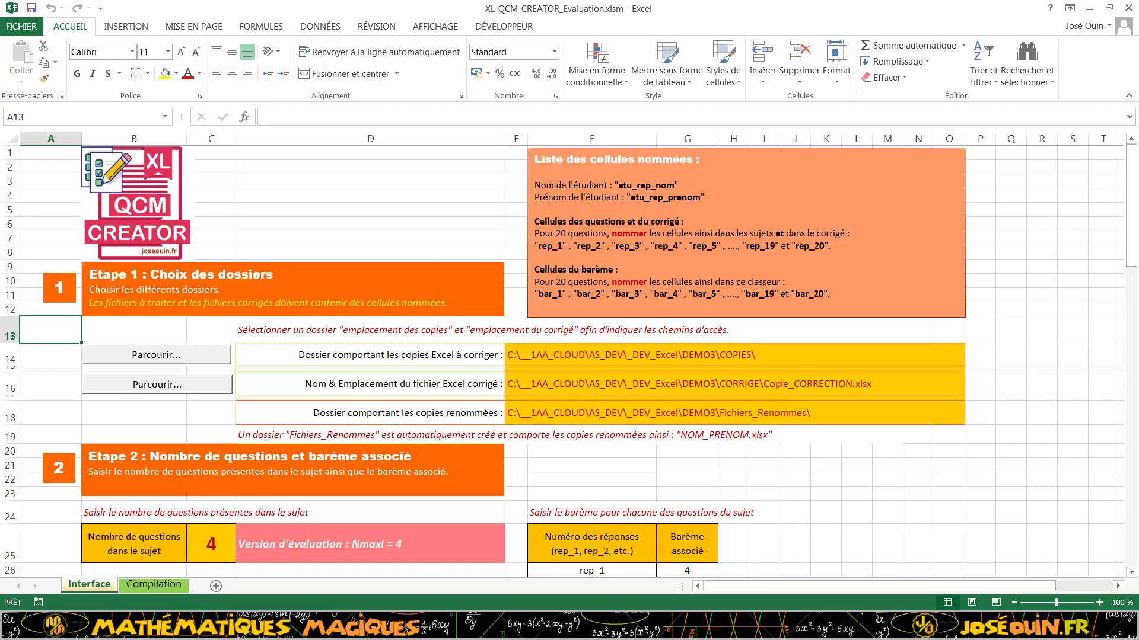
Open the fourth student's workbook from the COPIES folder and check the defined name of its question 1 answer cell.
{"action": "key", "text": "alt+Tab"}
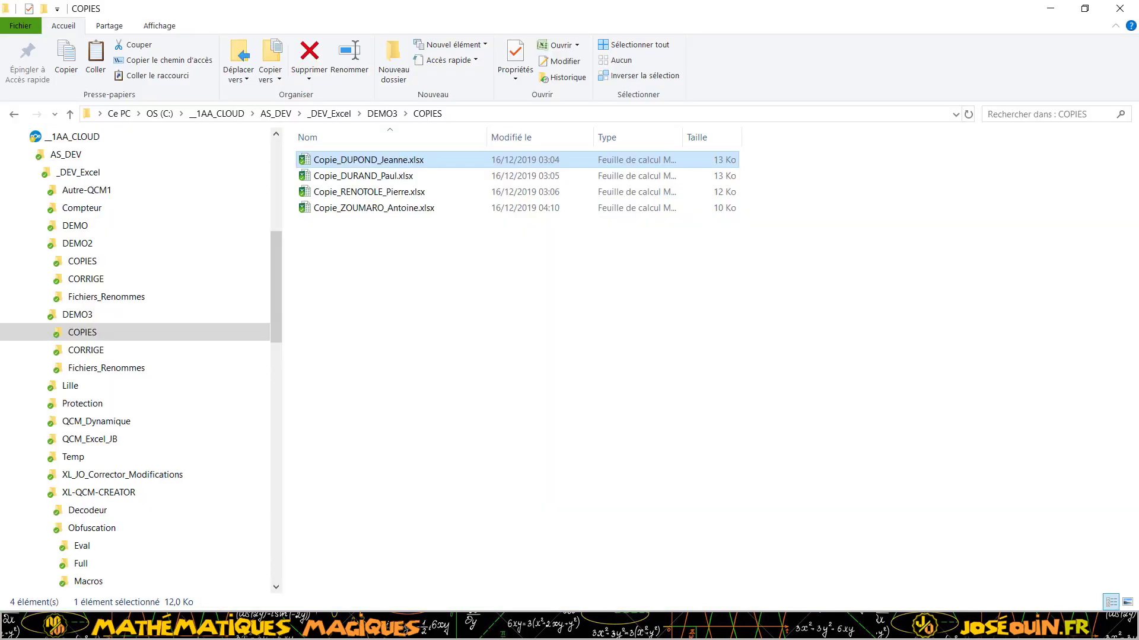
{"action": "left_click", "coordinate": [363, 209]}
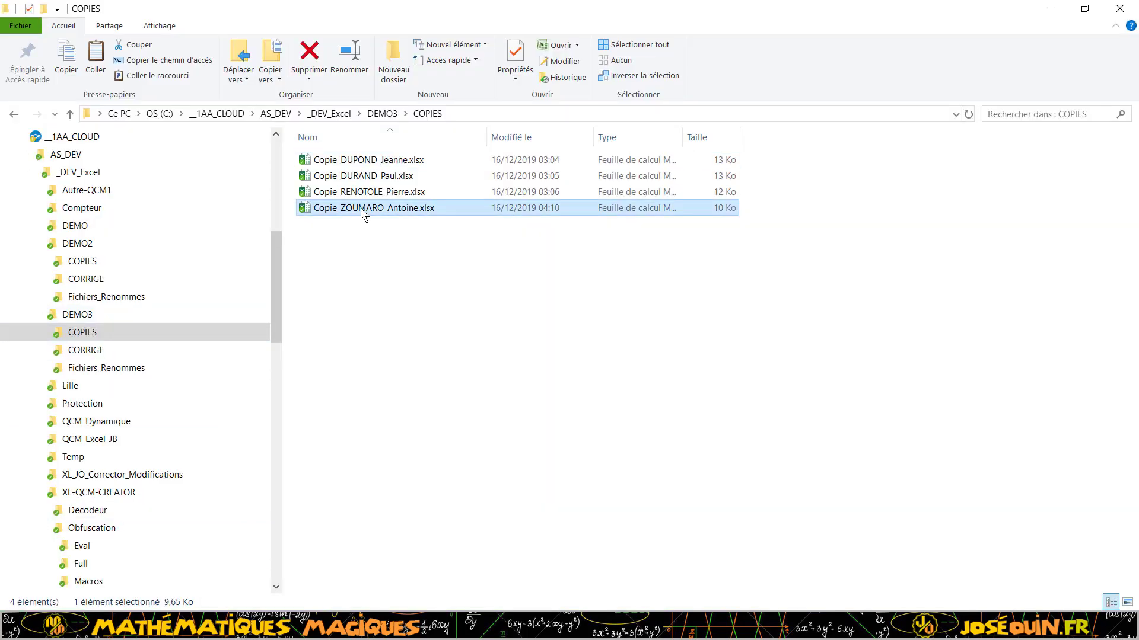
{"action": "double_click", "coordinate": [363, 209]}
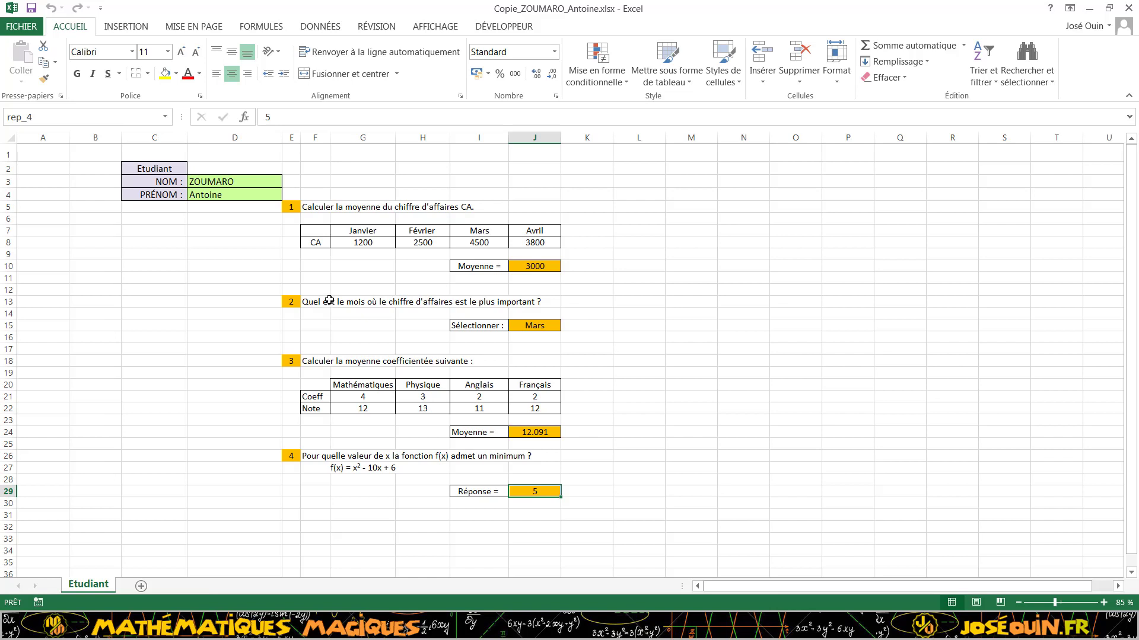
{"action": "left_click", "coordinate": [525, 267]}
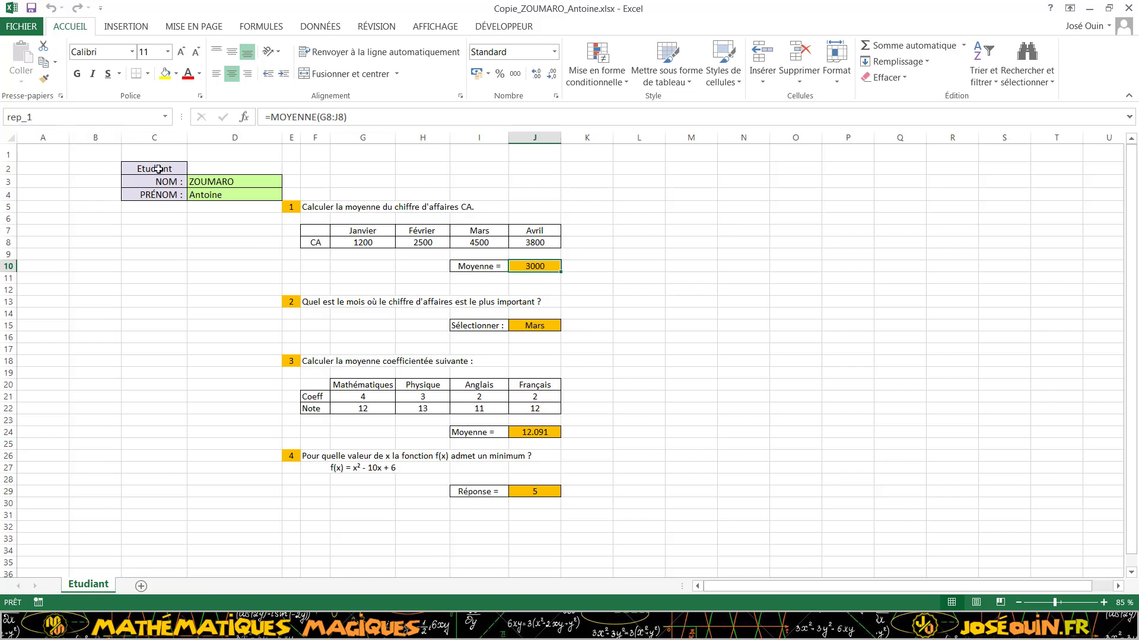
Check the defined names of the question 2 and question 3 answer cells and of the student's last and first name cells.
{"action": "left_click", "coordinate": [550, 328]}
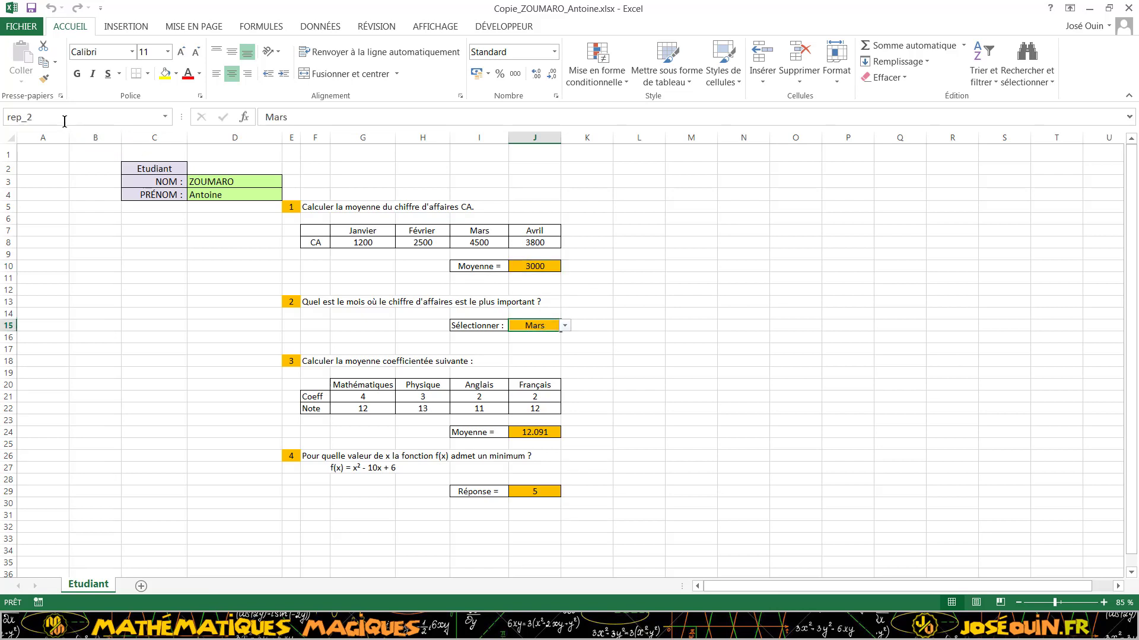
{"action": "left_click", "coordinate": [21, 116]}
{"action": "left_click", "coordinate": [548, 432]}
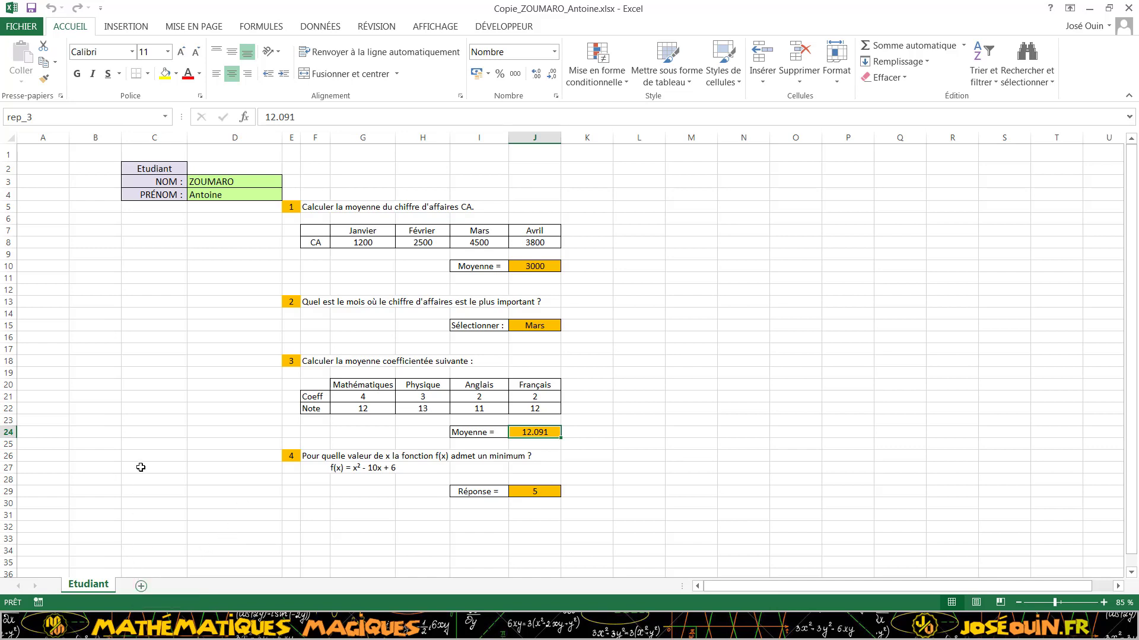
{"action": "left_click", "coordinate": [219, 185]}
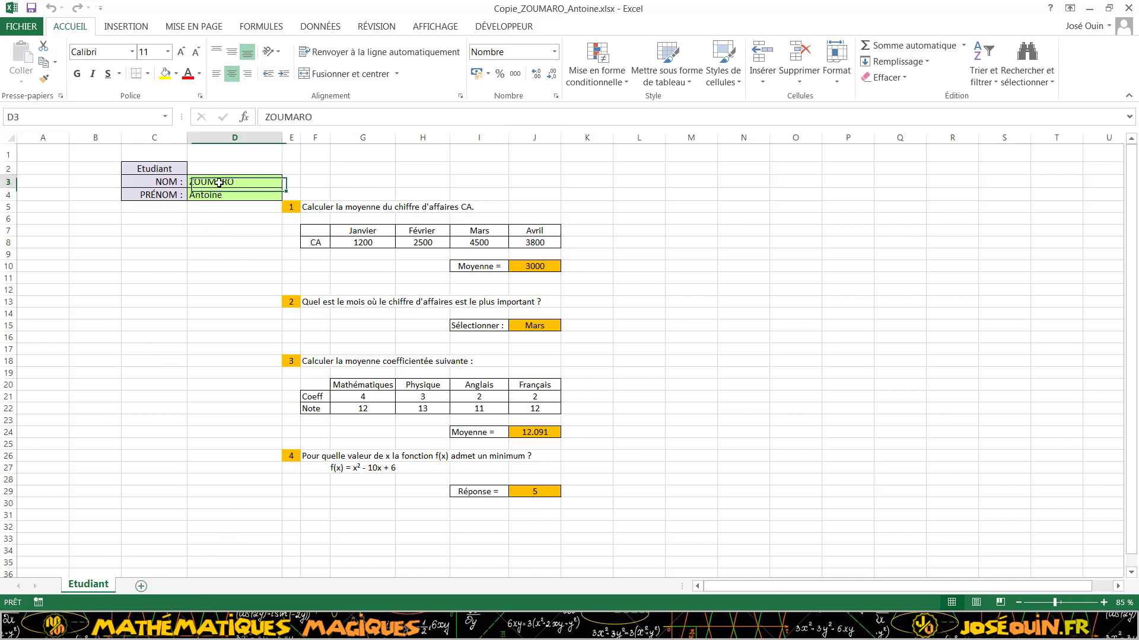
{"action": "left_click", "coordinate": [222, 198]}
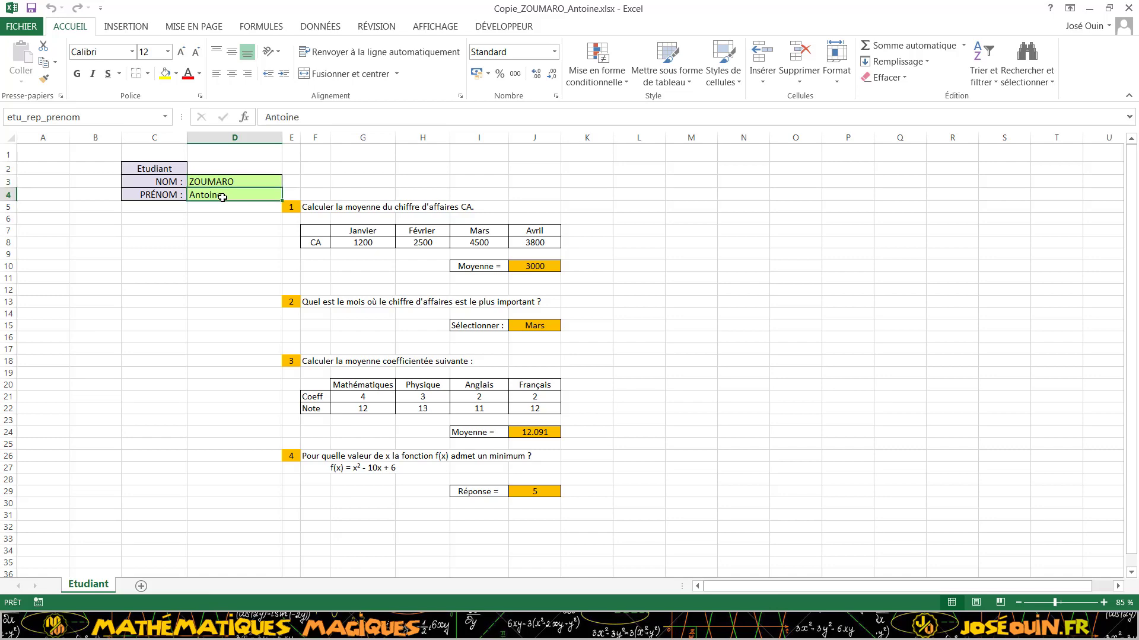
Close the student's workbook without saving and highlight the rep_1 to rep_20 names in the Interface sheet's list of named cells.
{"action": "left_click", "coordinate": [21, 26]}
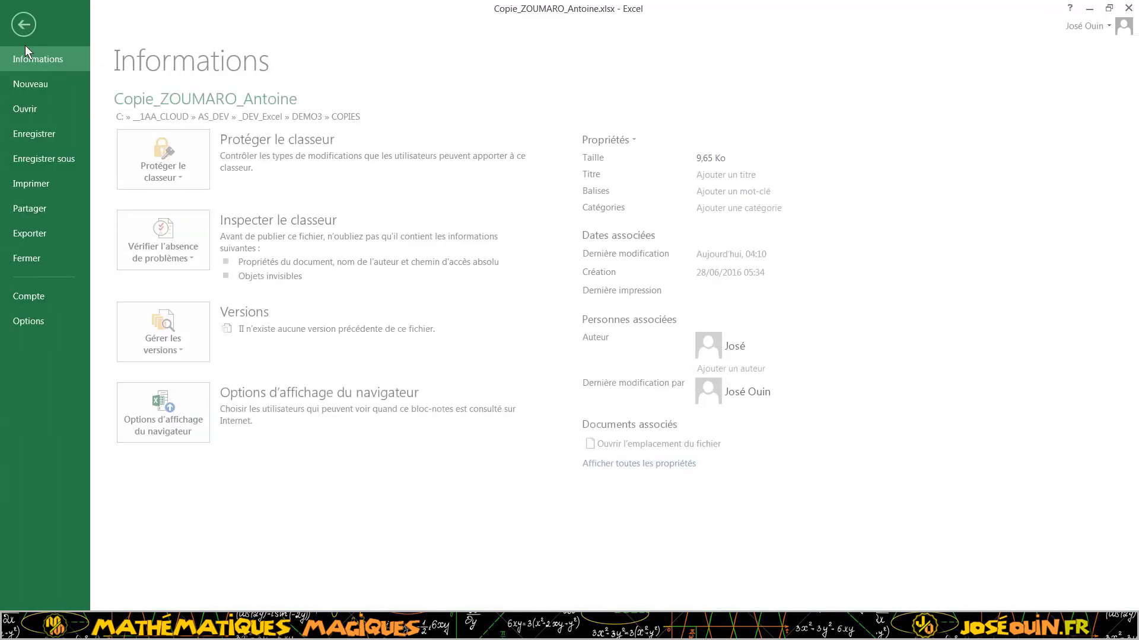
{"action": "left_click", "coordinate": [48, 257]}
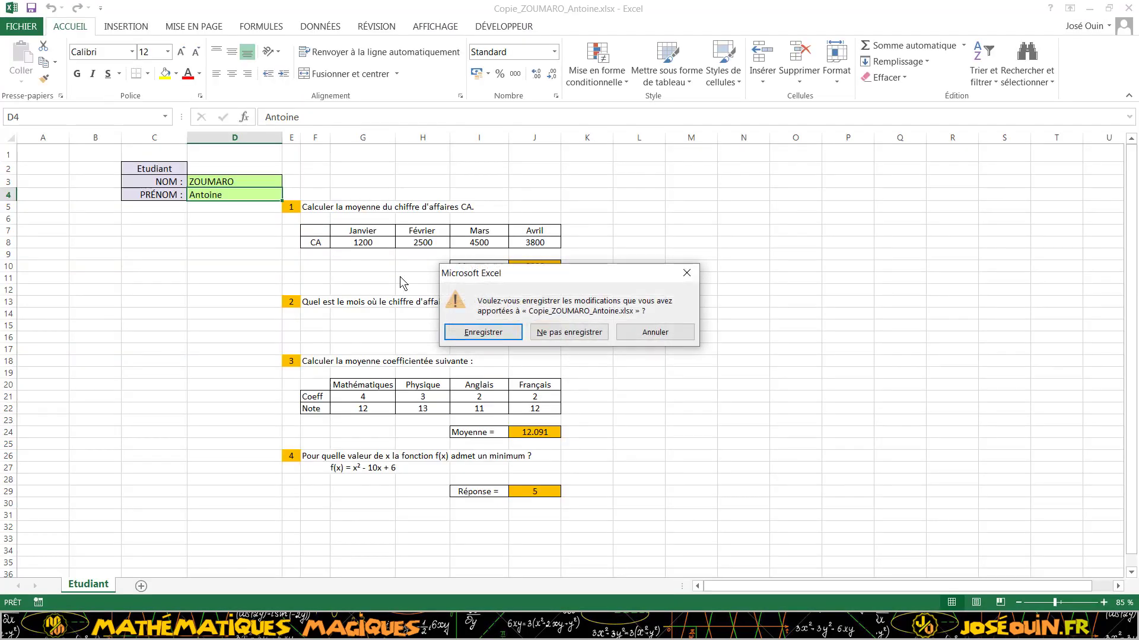
{"action": "left_click", "coordinate": [579, 333]}
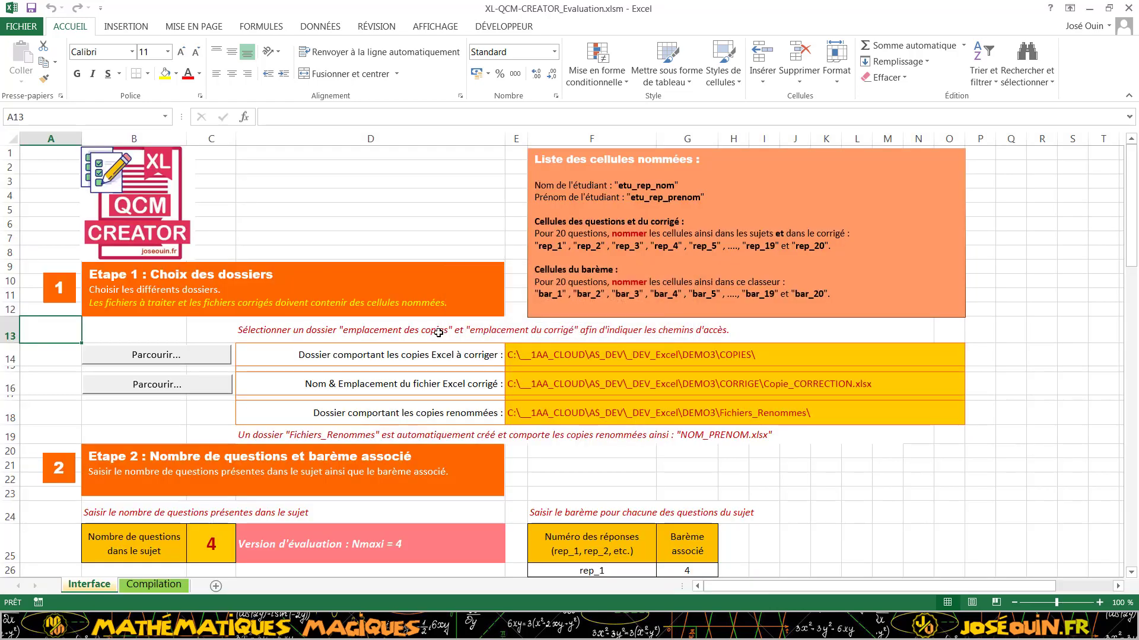
{"action": "left_click_drag", "start_coordinate": [842, 252], "coordinate": [532, 249]}
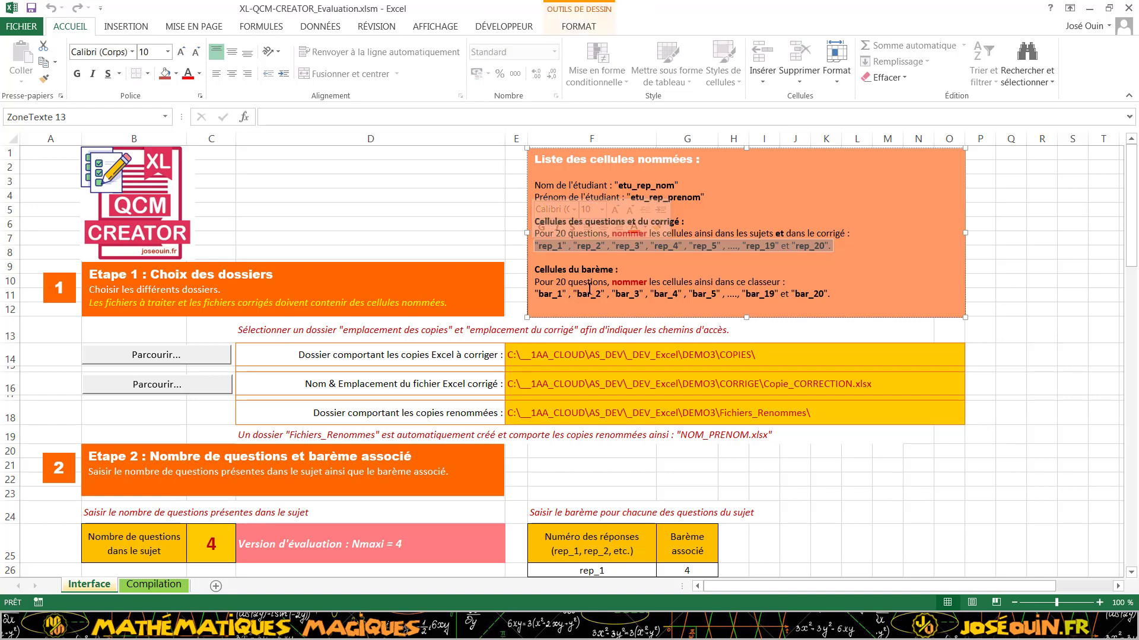
{"action": "left_click", "coordinate": [446, 223]}
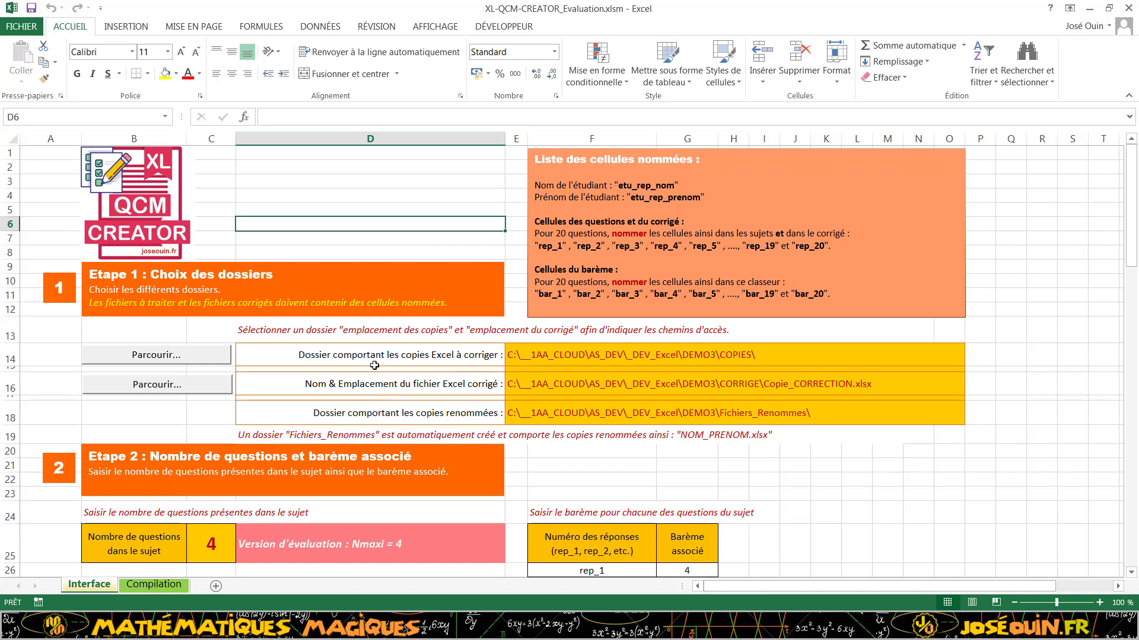
Switch to File Explorer and open Copie_CORRECTION.xlsx from the DEMO3 CORRIGE folder.
{"action": "left_click", "coordinate": [178, 626]}
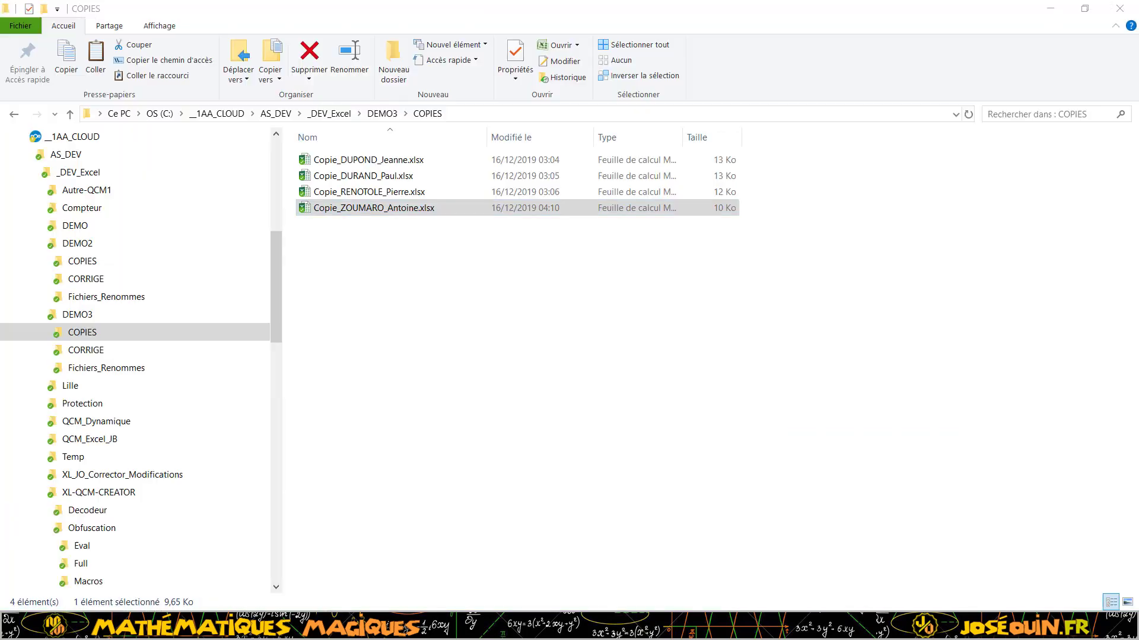
{"action": "left_click", "coordinate": [89, 351]}
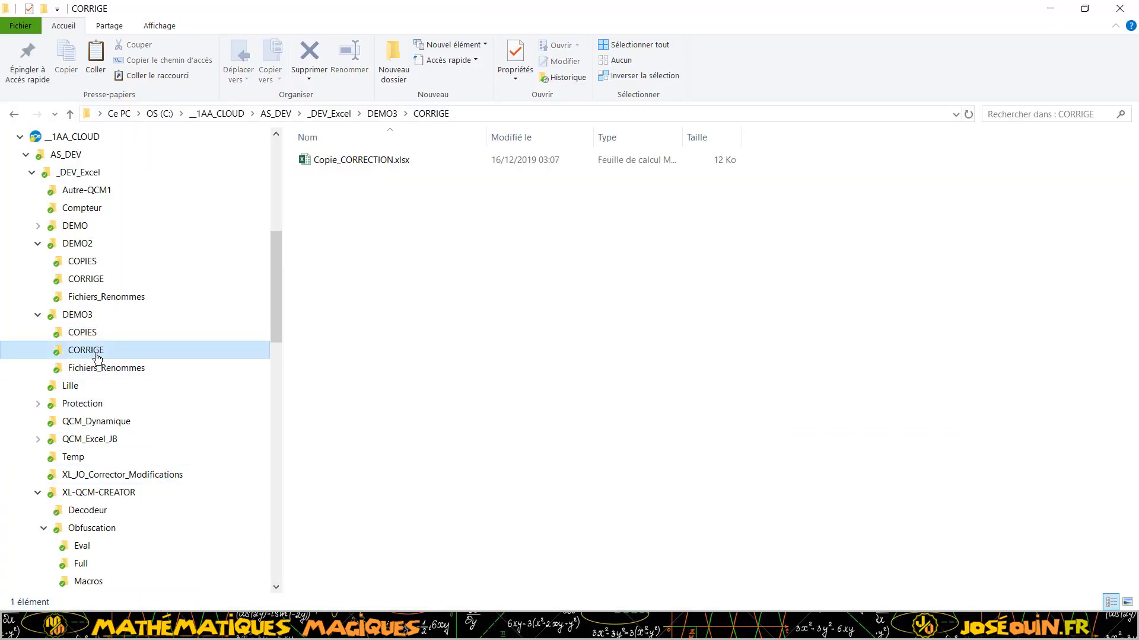
{"action": "left_click", "coordinate": [369, 160]}
{"action": "double_click", "coordinate": [368, 159]}
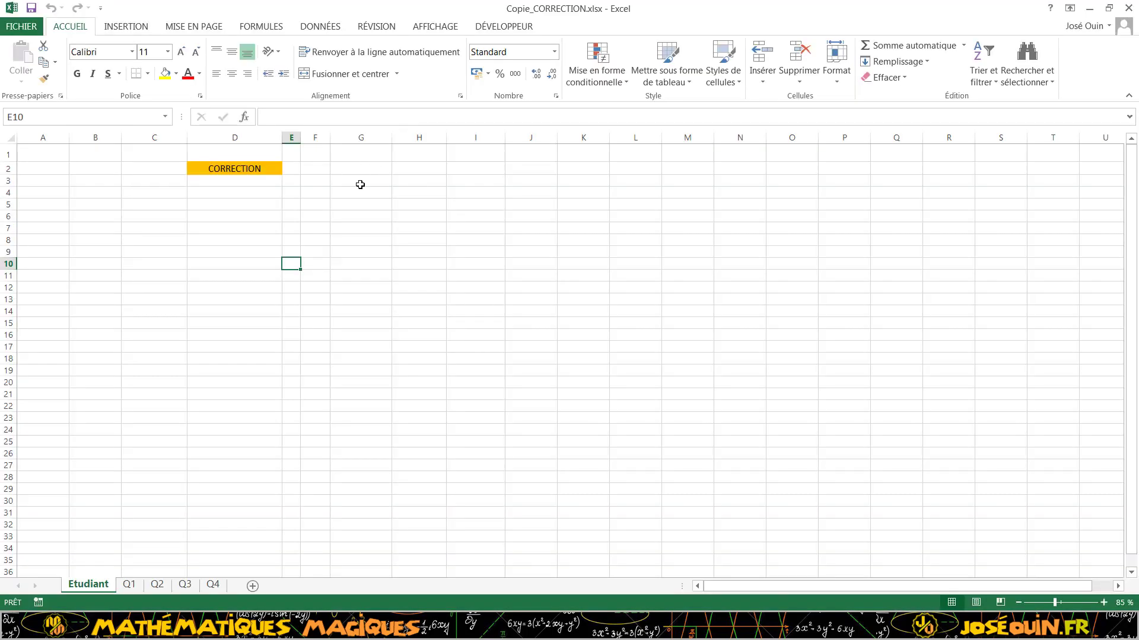
Review the answers and defined answer cell names on sheets Q1 to Q4 of the correction workbook, returning to sheet Etudiant.
{"action": "left_click", "coordinate": [134, 585]}
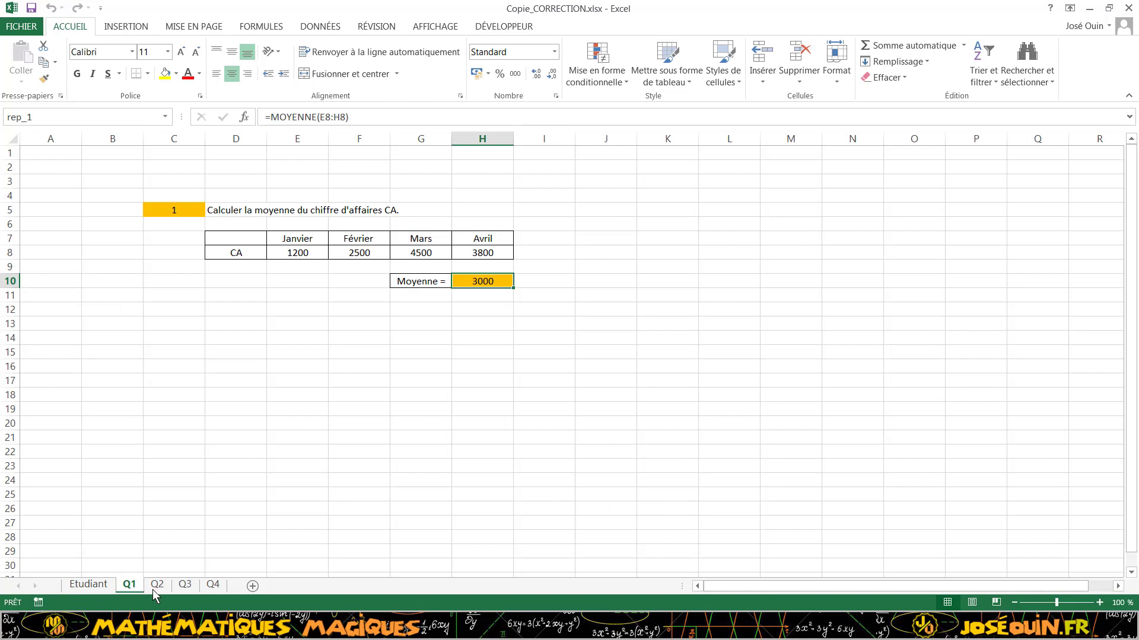
{"action": "left_click", "coordinate": [156, 585]}
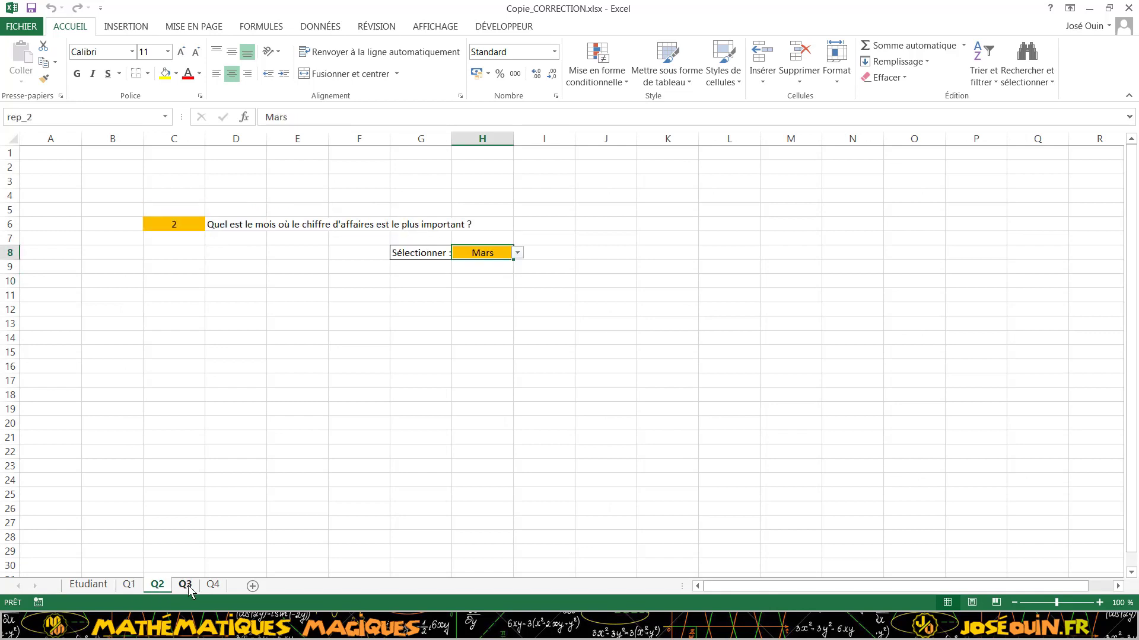
{"action": "left_click", "coordinate": [185, 586]}
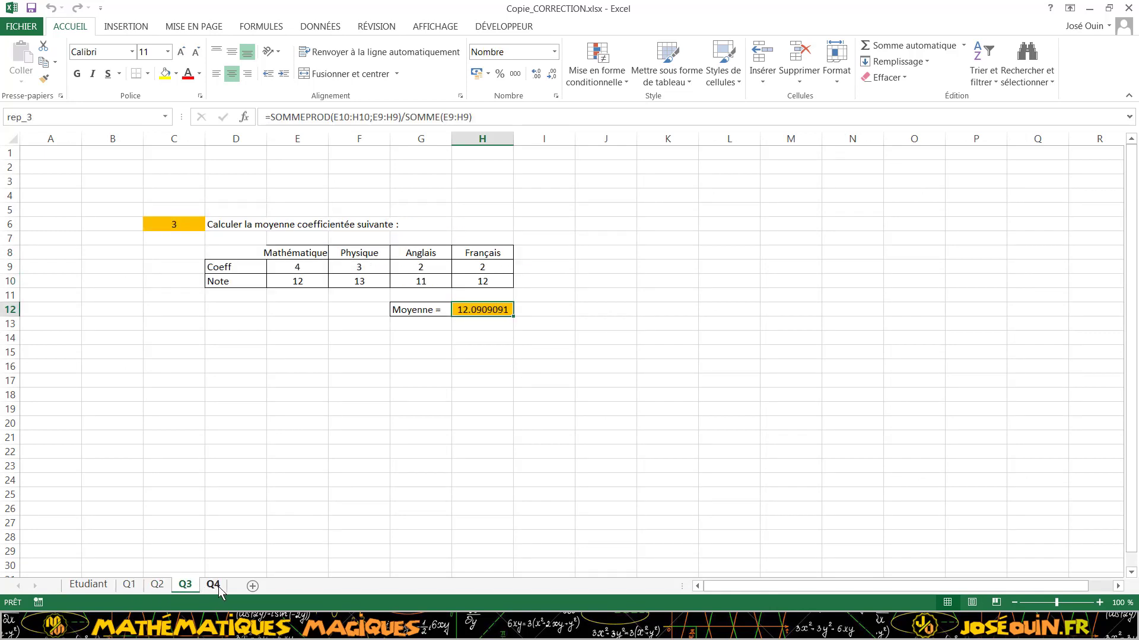
{"action": "left_click", "coordinate": [213, 585]}
{"action": "left_click", "coordinate": [189, 585]}
{"action": "left_click", "coordinate": [160, 586]}
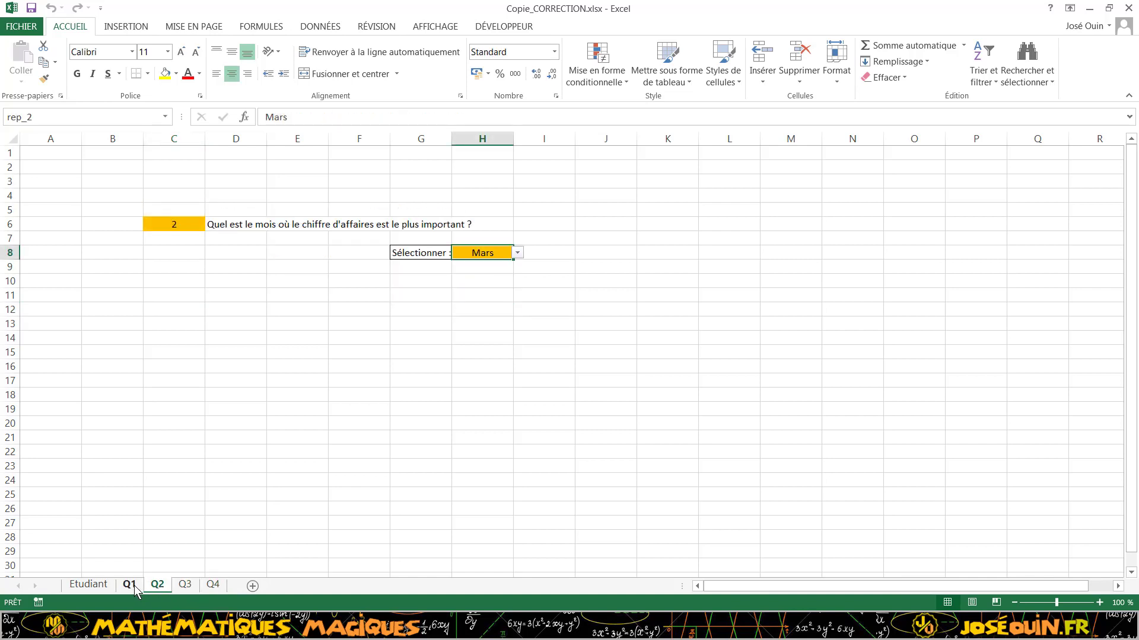
{"action": "left_click", "coordinate": [133, 586]}
{"action": "left_click", "coordinate": [89, 585]}
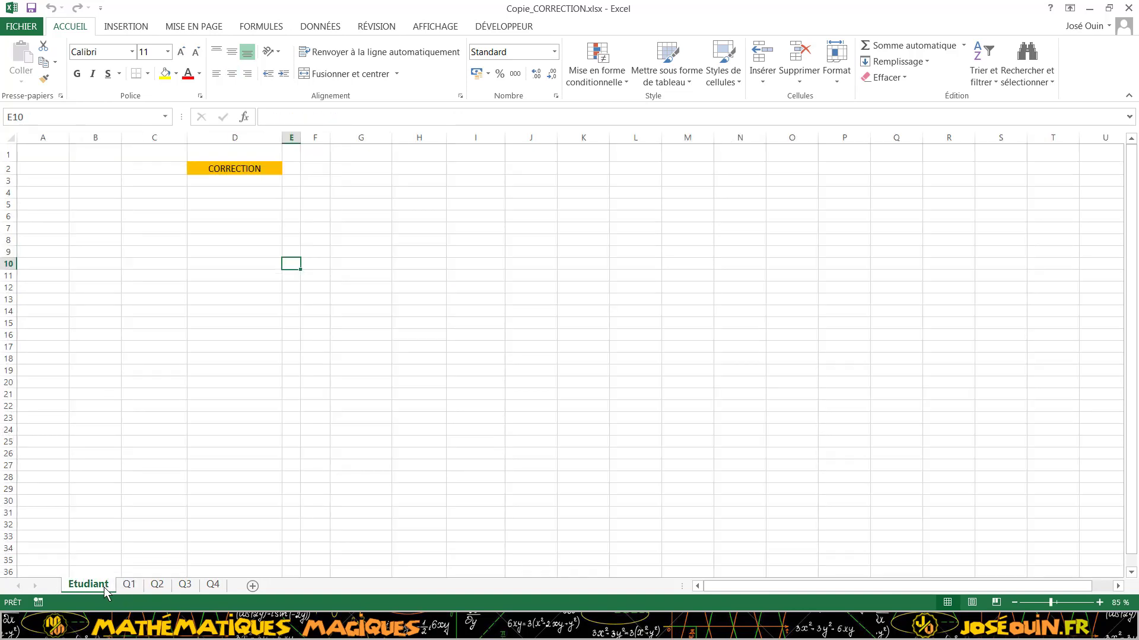
Close the correction workbook without saving the changes.
{"action": "left_click", "coordinate": [22, 26]}
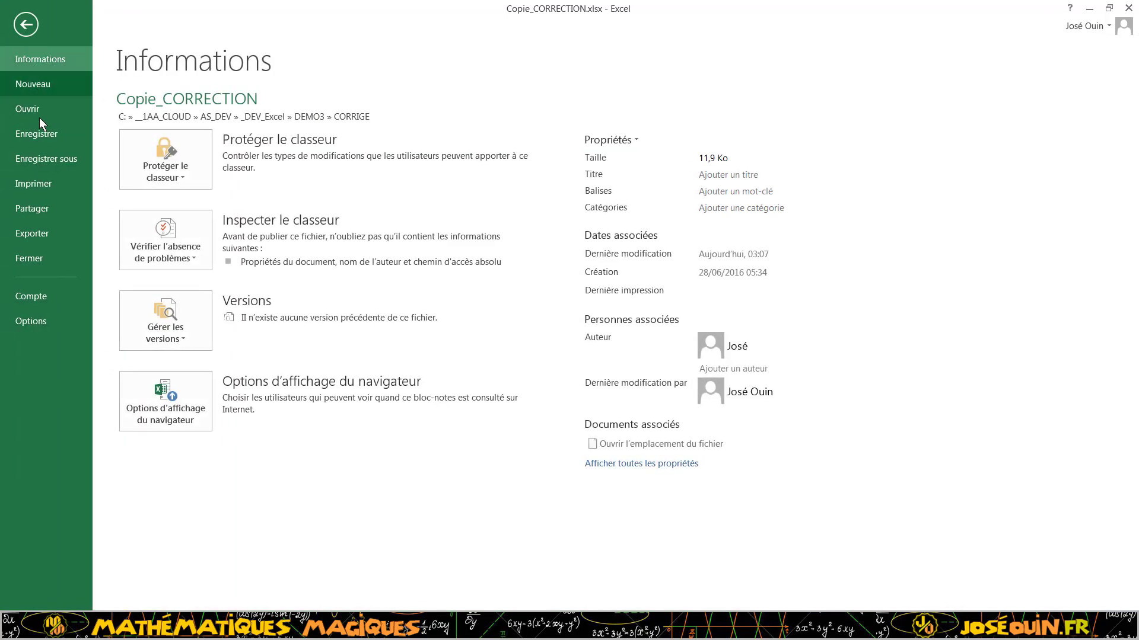
{"action": "left_click", "coordinate": [44, 254]}
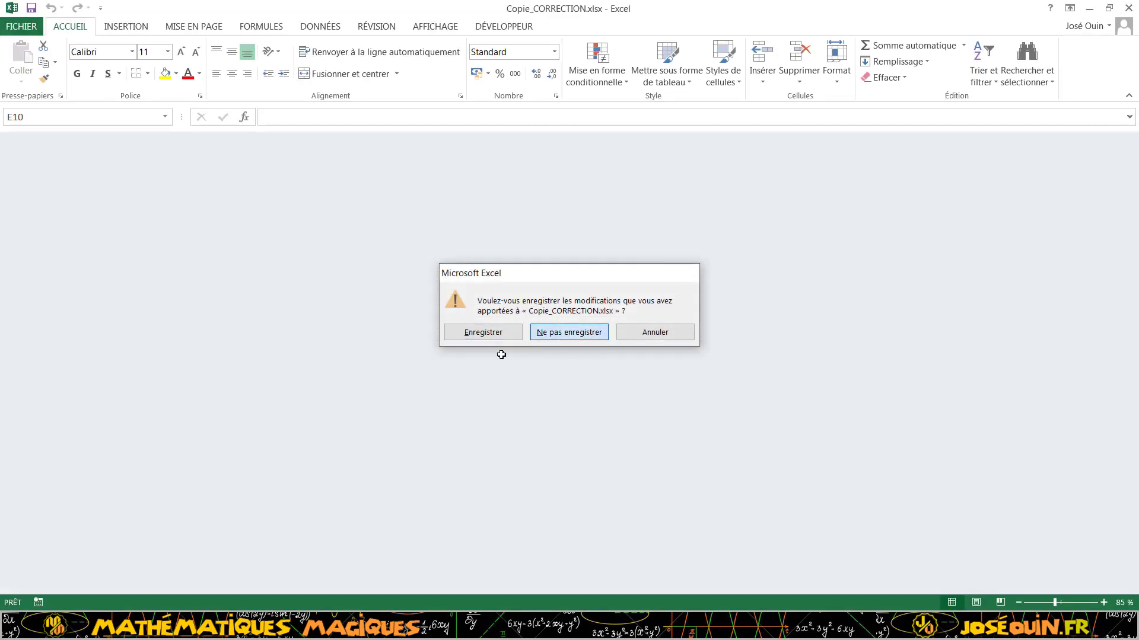
{"action": "left_click", "coordinate": [493, 333]}
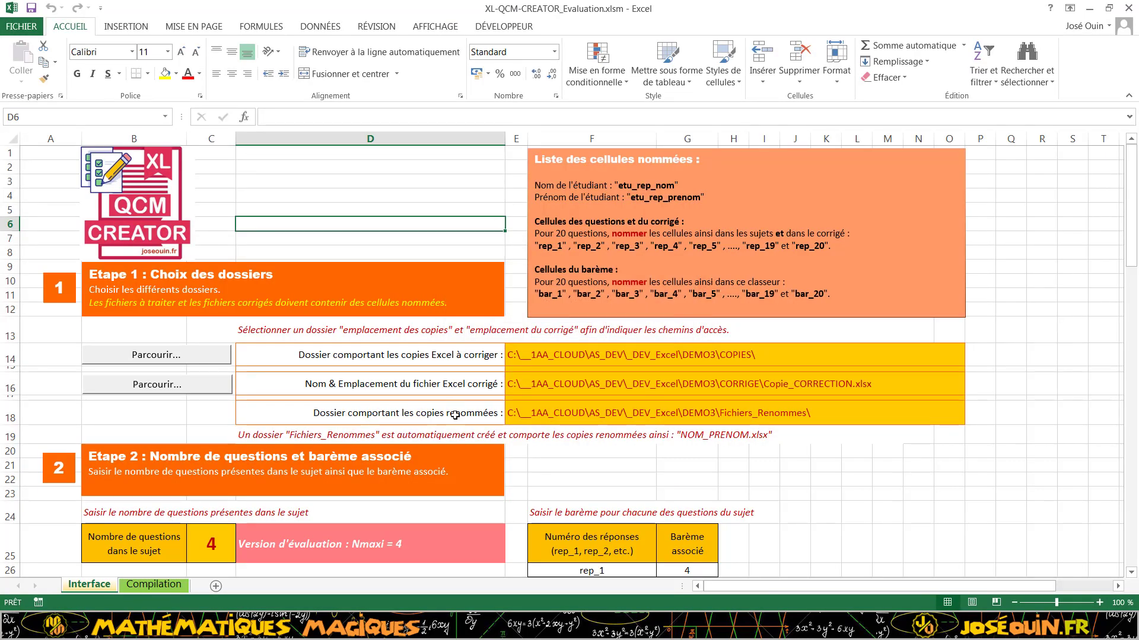
Check the defined names of the four Barème associé cells for rep_1 to rep_4 on the Interface sheet.
{"action": "scroll", "coordinate": [452, 410], "scroll_direction": "down", "scroll_amount": 1}
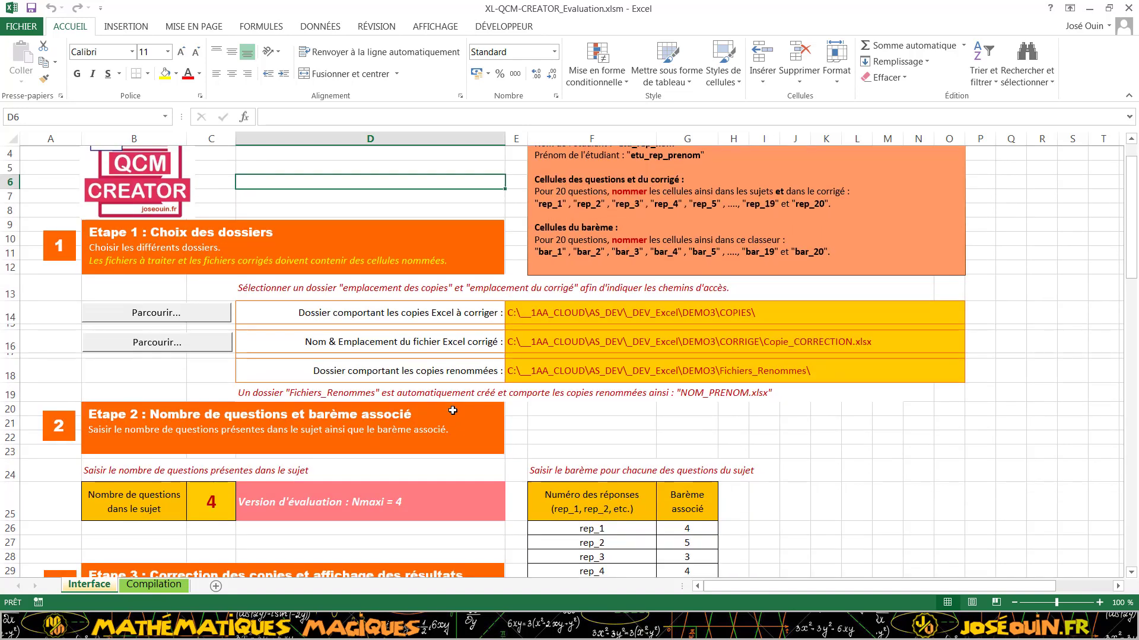
{"action": "scroll", "coordinate": [694, 484], "scroll_direction": "down", "scroll_amount": 1}
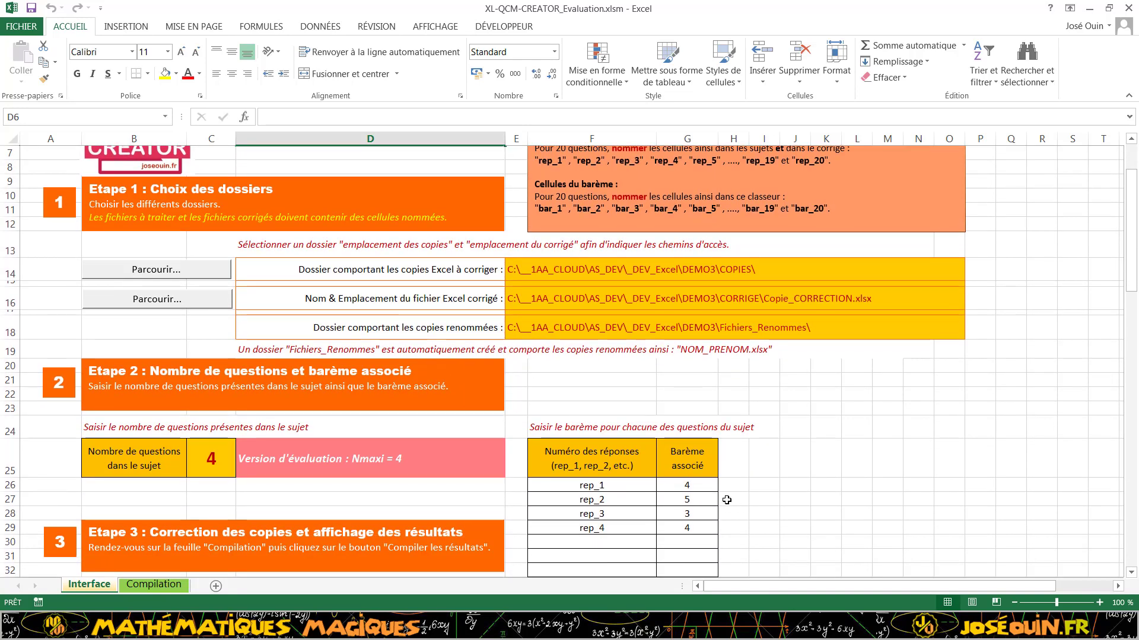
{"action": "left_click", "coordinate": [708, 488]}
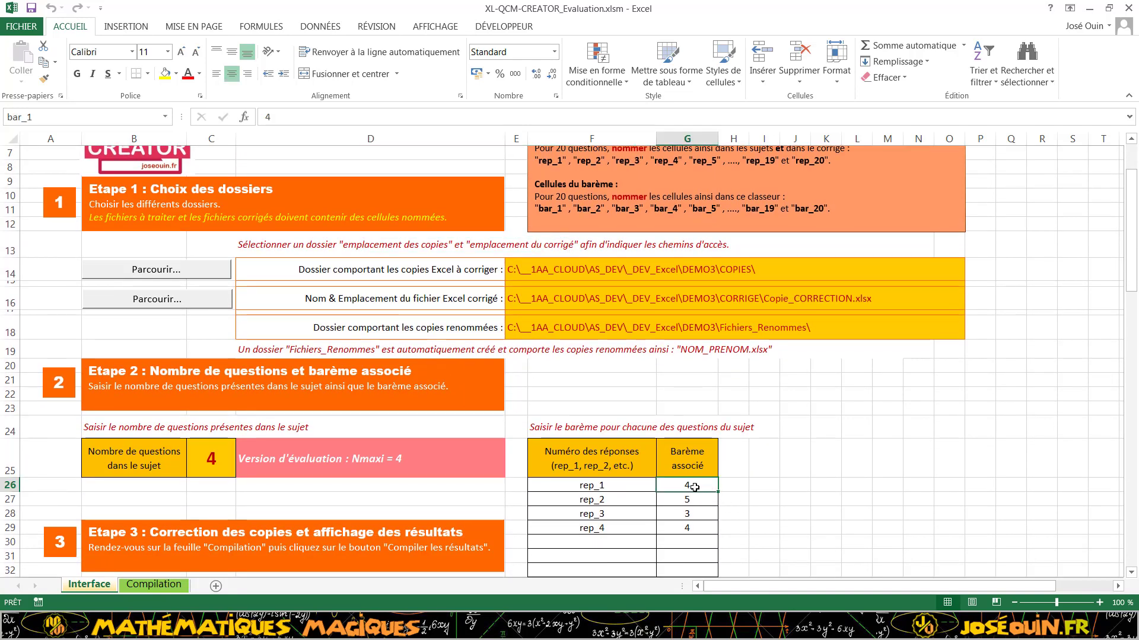
{"action": "left_click", "coordinate": [27, 115]}
{"action": "left_click", "coordinate": [679, 502]}
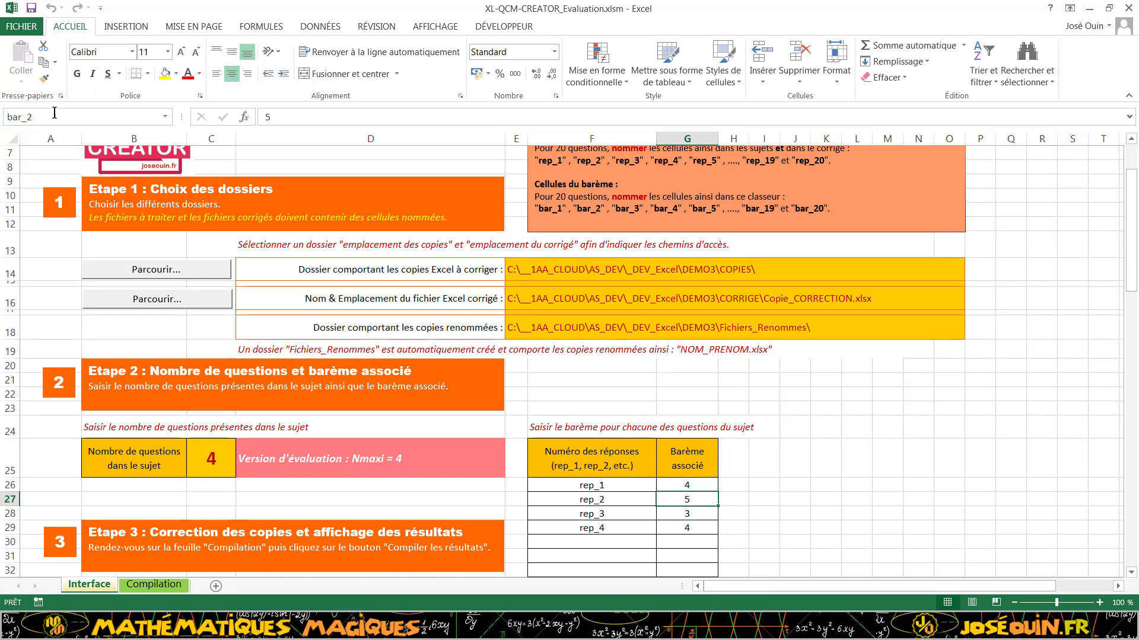
{"action": "left_click", "coordinate": [691, 514]}
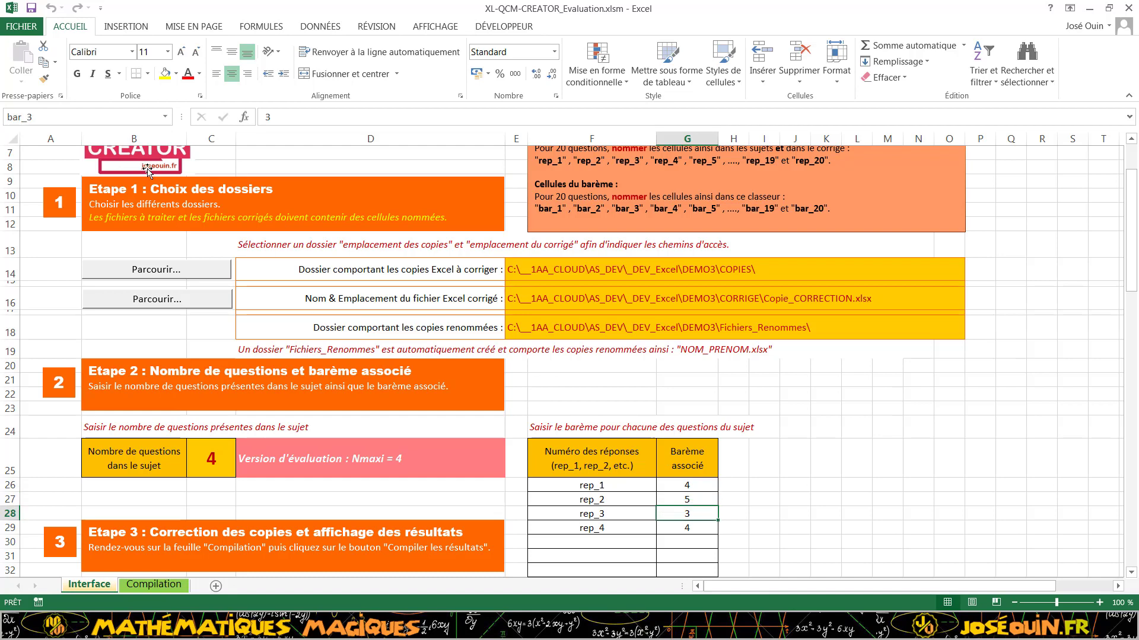
{"action": "left_click", "coordinate": [24, 117]}
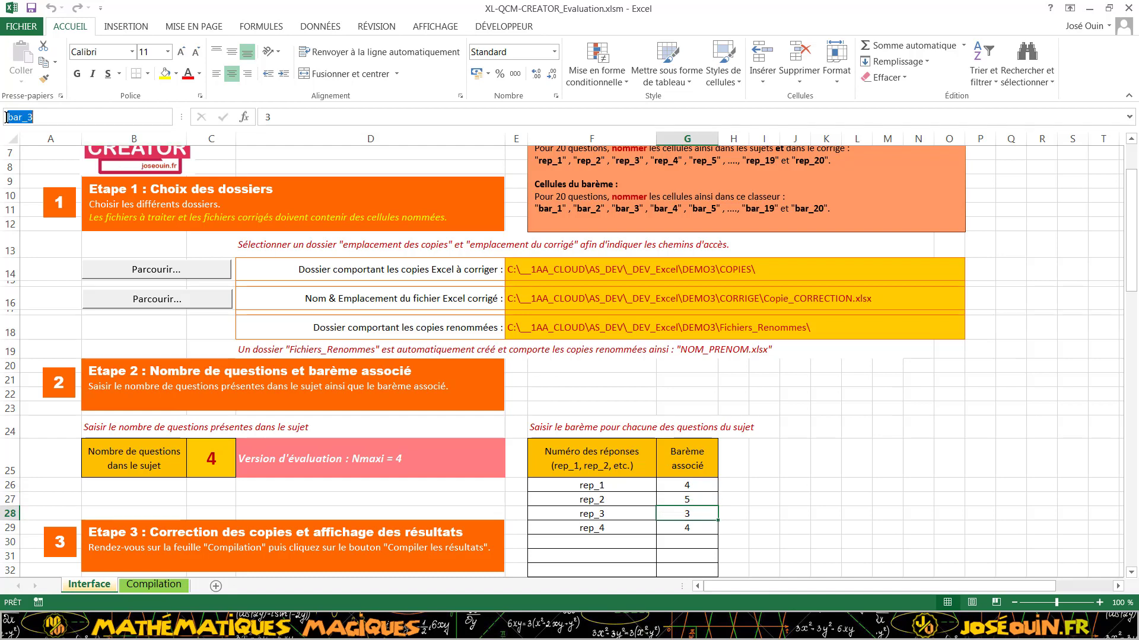
{"action": "left_click", "coordinate": [708, 531]}
{"action": "left_click", "coordinate": [4, 119]}
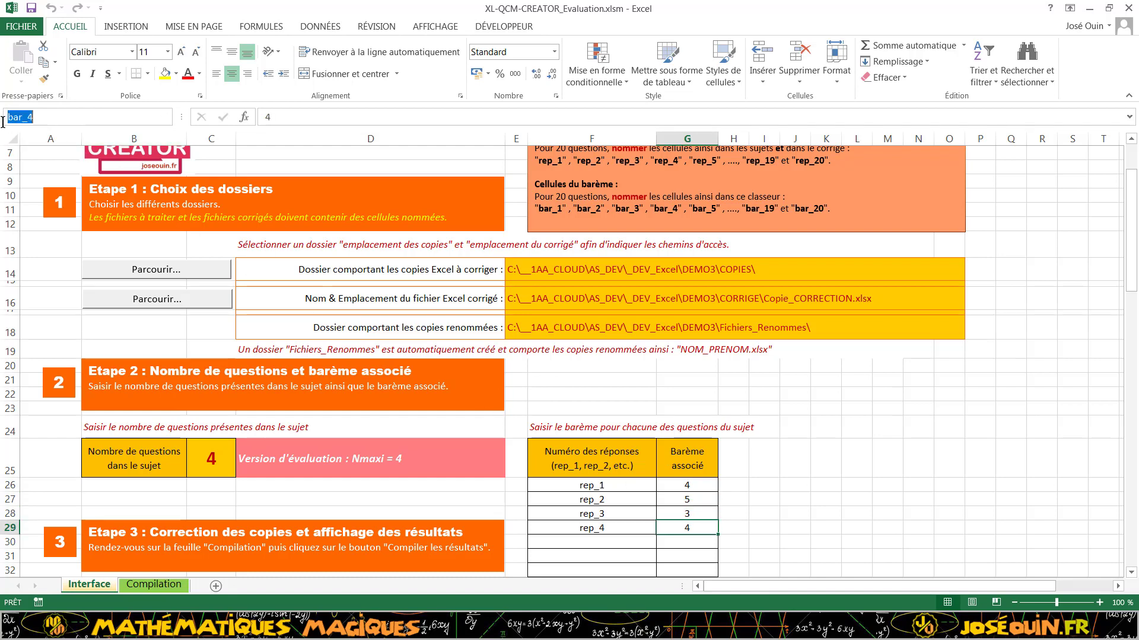
{"action": "left_click", "coordinate": [667, 541]}
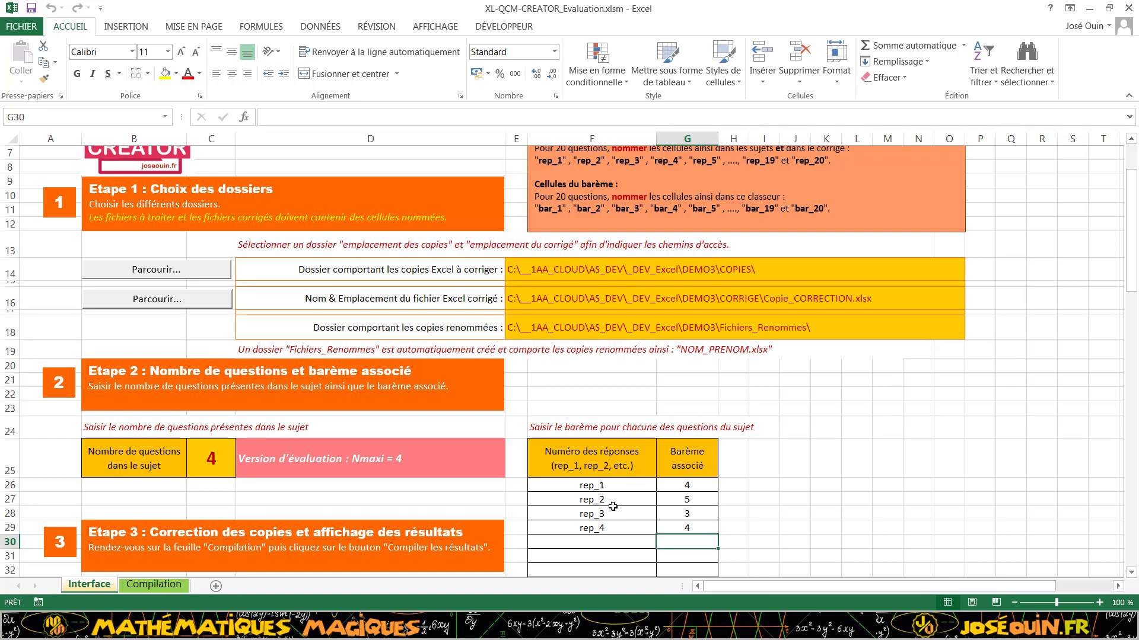
Review the rep_1 to rep_4 response labels and the marks assigned to each in the grading scale table.
{"action": "left_click_drag", "start_coordinate": [612, 485], "coordinate": [605, 528]}
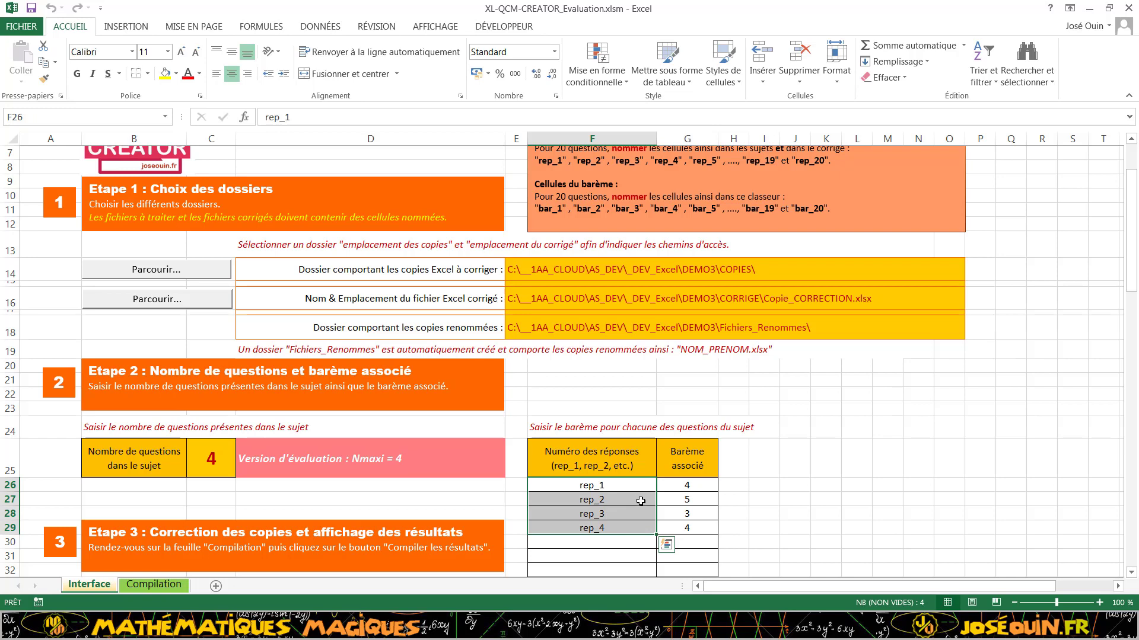
{"action": "left_click", "coordinate": [676, 490]}
{"action": "left_click", "coordinate": [678, 500]}
{"action": "left_click", "coordinate": [679, 514]}
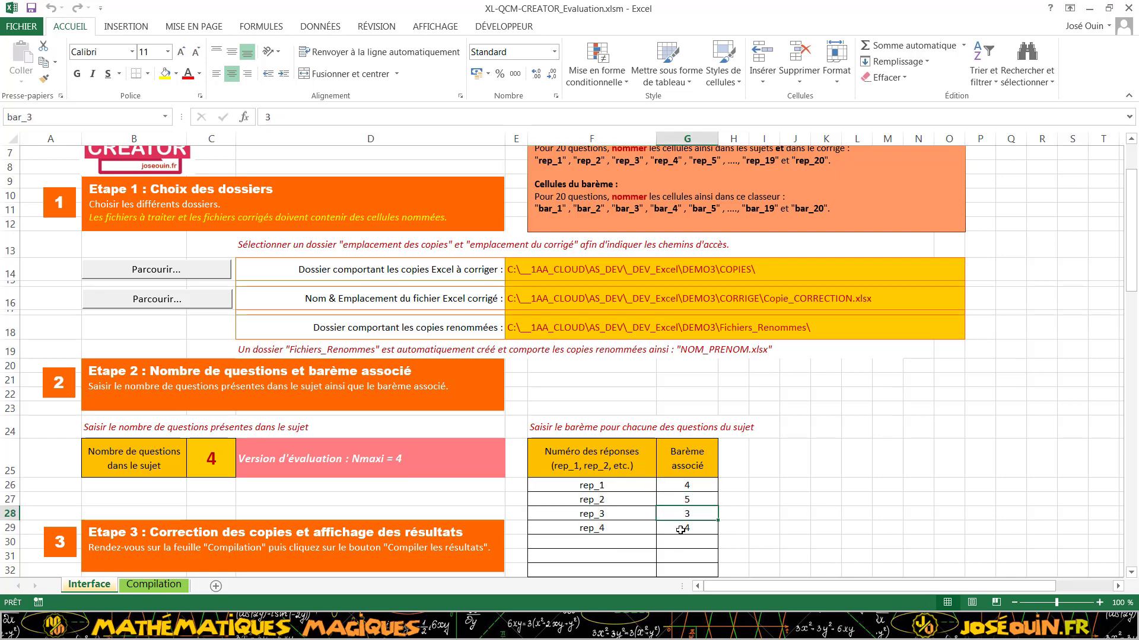
{"action": "left_click", "coordinate": [679, 529]}
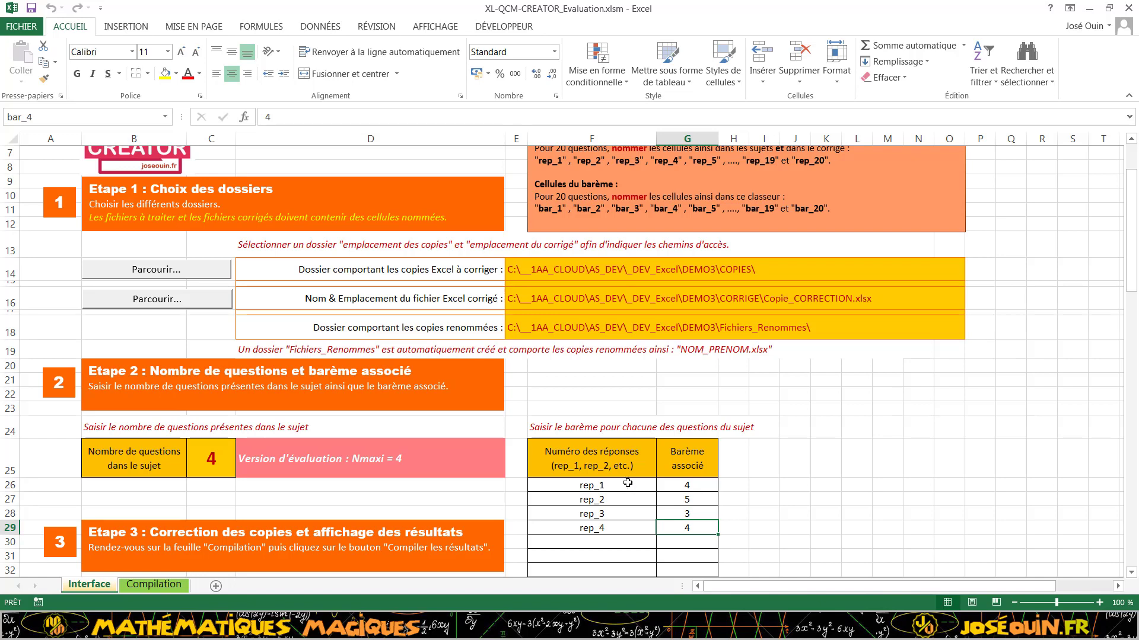
Locate the Name Manager among the formula commands and return to the list of required named cells on the Interface sheet.
{"action": "scroll", "coordinate": [625, 462], "scroll_direction": "up", "scroll_amount": 1}
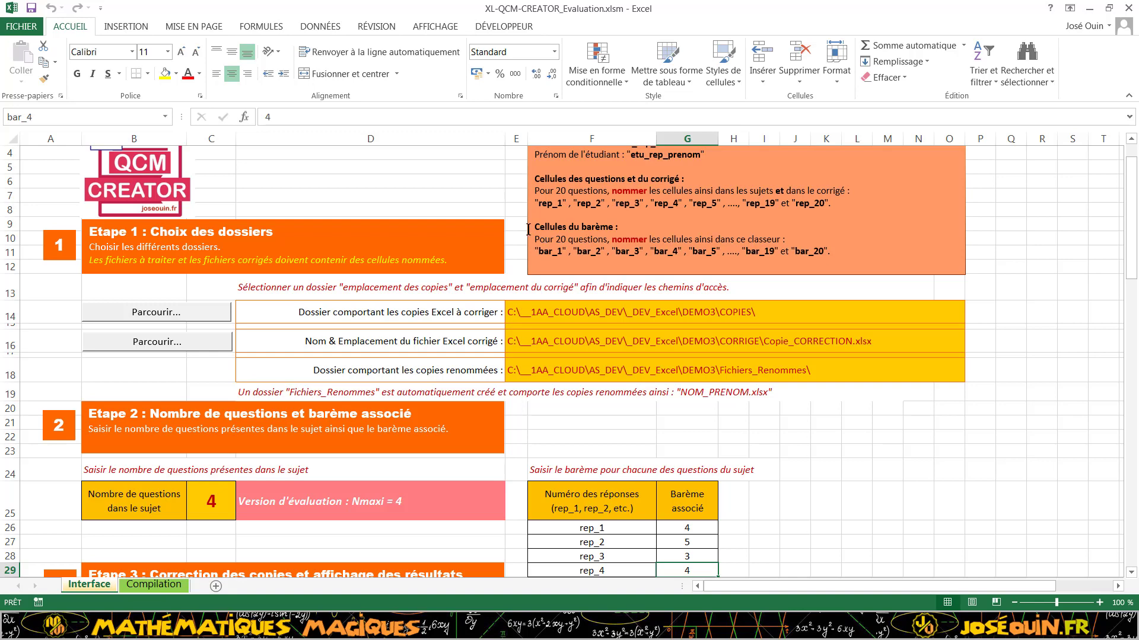
{"action": "left_click", "coordinate": [265, 28]}
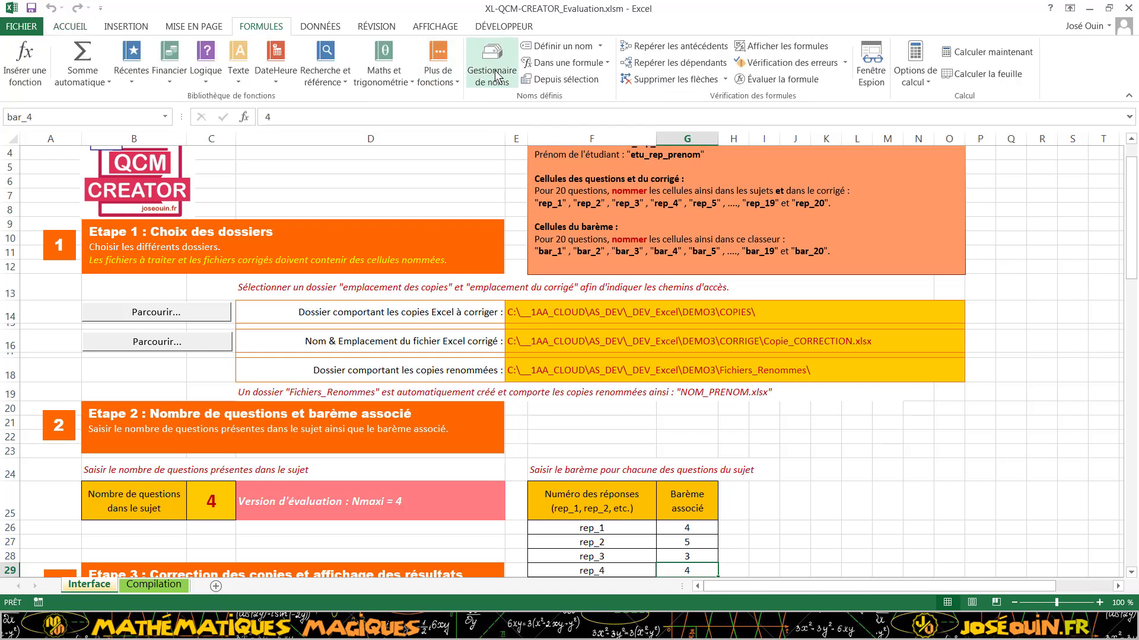
{"action": "left_click", "coordinate": [56, 31]}
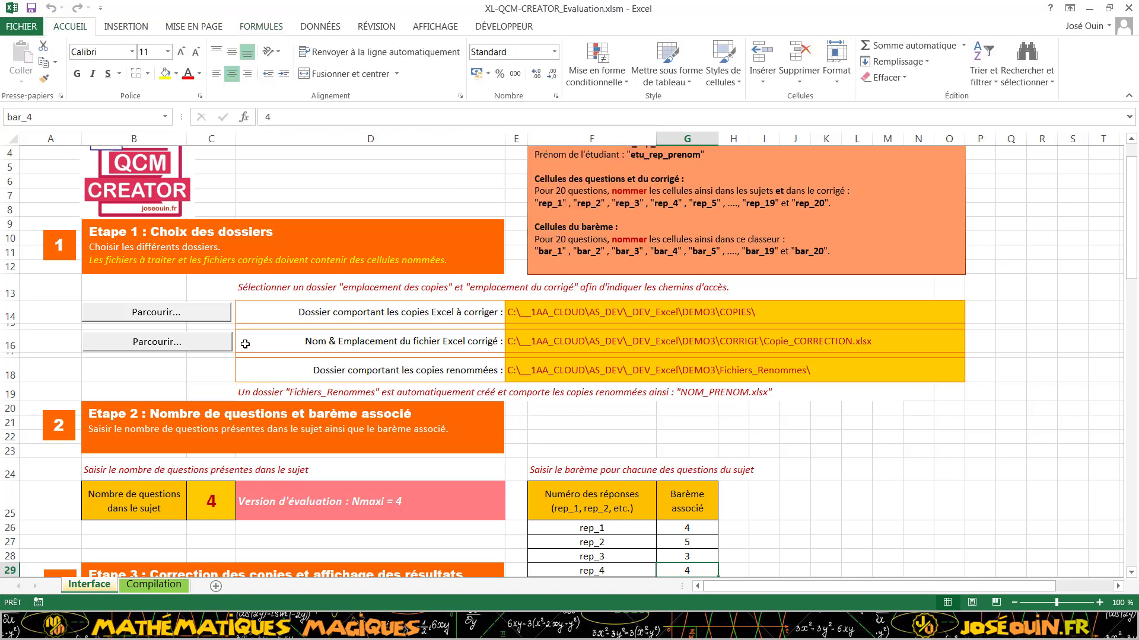
{"action": "scroll", "coordinate": [124, 313], "scroll_direction": "up", "scroll_amount": 1}
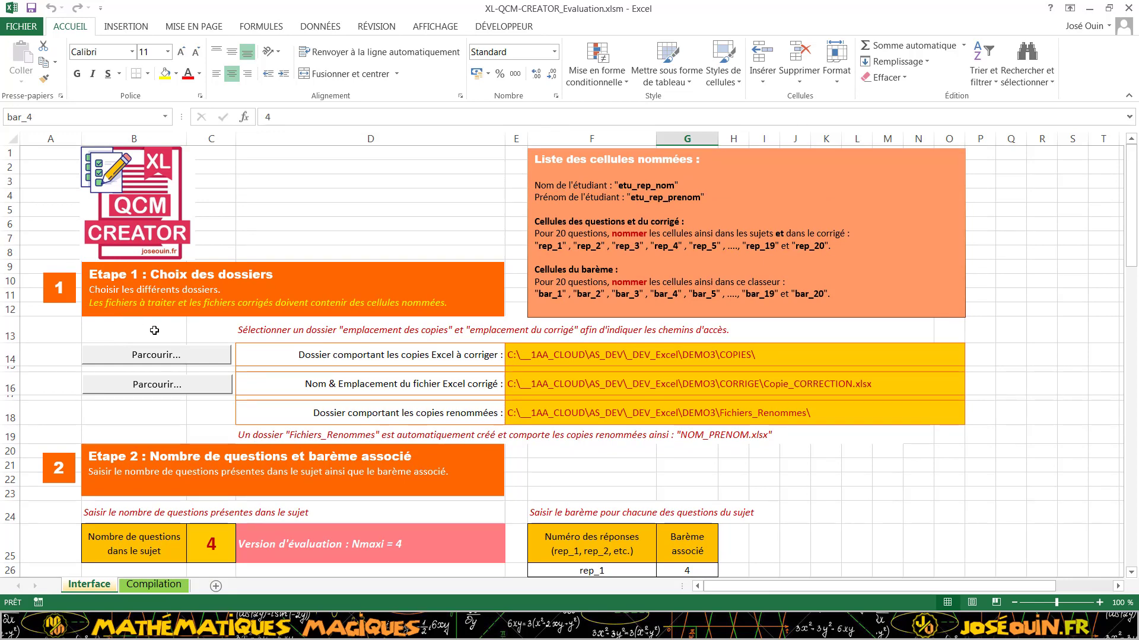
Set the folder of Excel copies to correct to the COPIES folder inside DEMO3.
{"action": "left_click", "coordinate": [162, 356]}
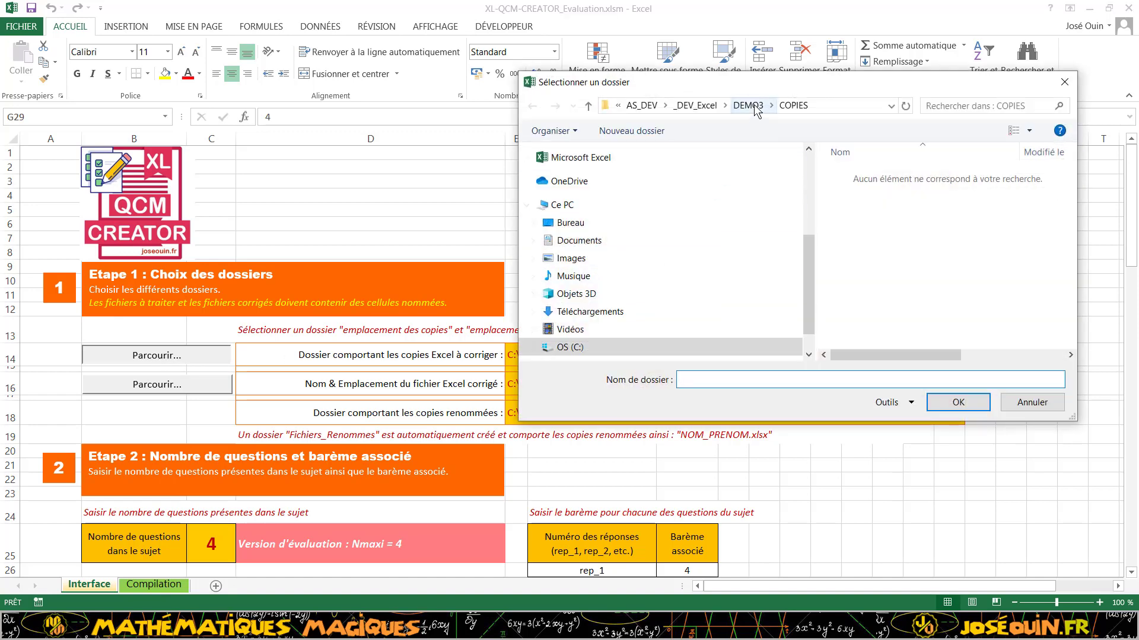
{"action": "left_click", "coordinate": [790, 106]}
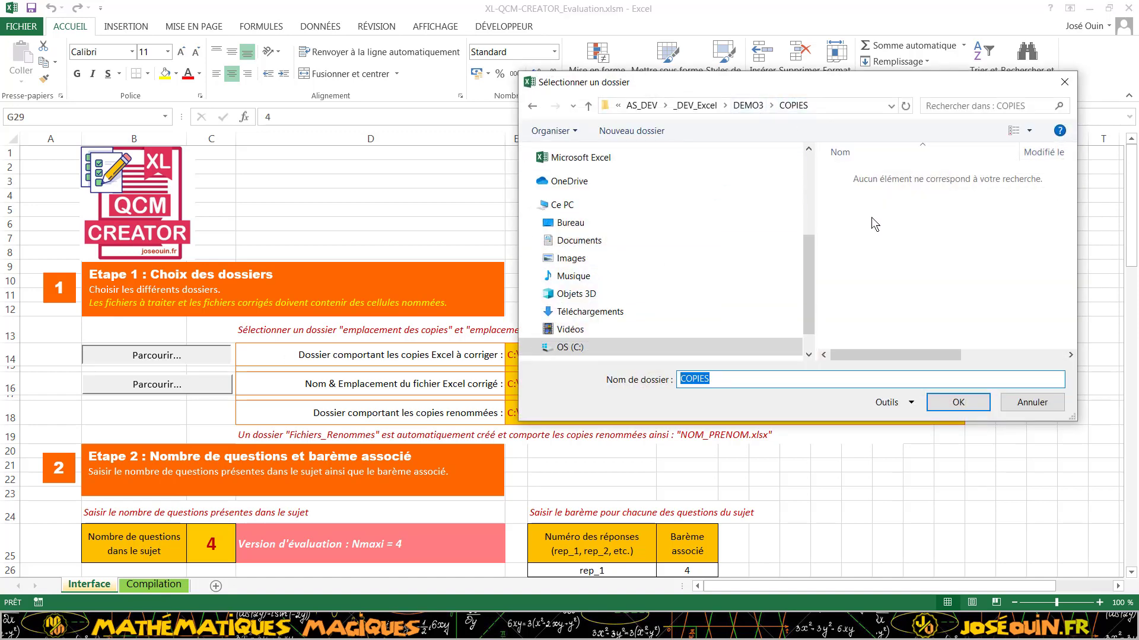
{"action": "left_click", "coordinate": [957, 410]}
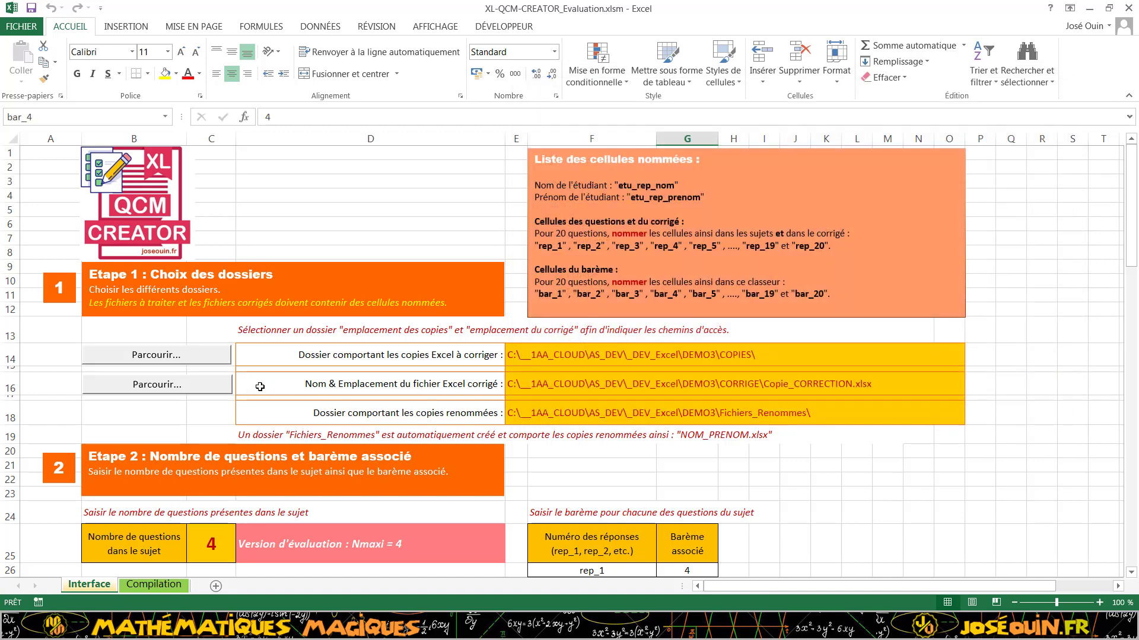
Set the correction file to Copie_CORRECTION.xlsx from the CORRIGE folder inside DEMO3.
{"action": "left_click", "coordinate": [201, 391]}
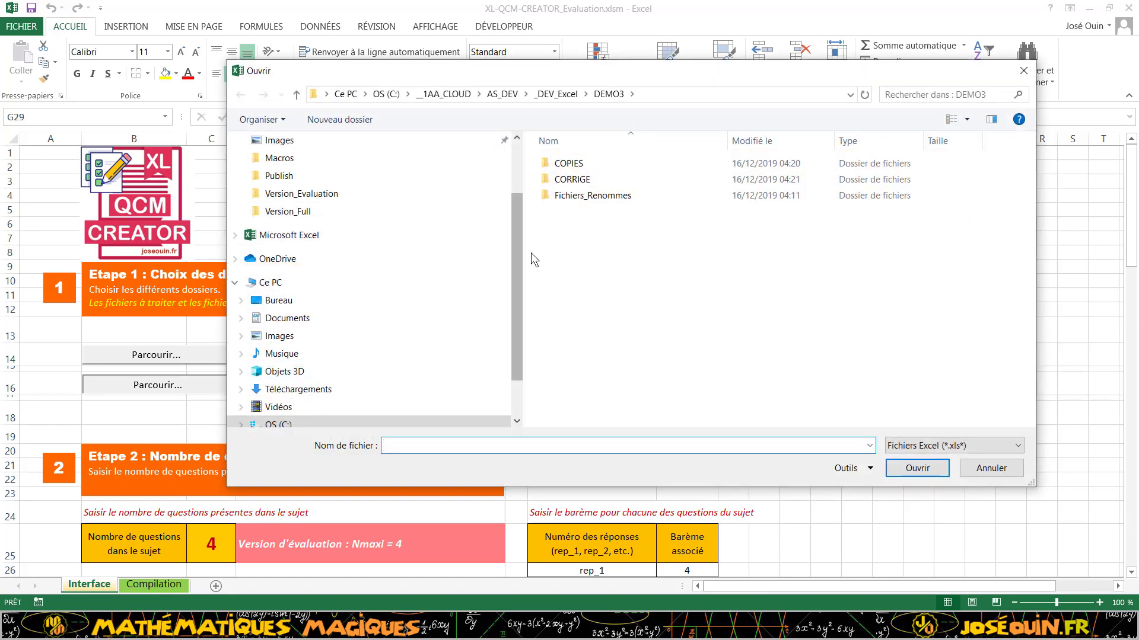
{"action": "double_click", "coordinate": [573, 180]}
{"action": "left_click", "coordinate": [592, 167]}
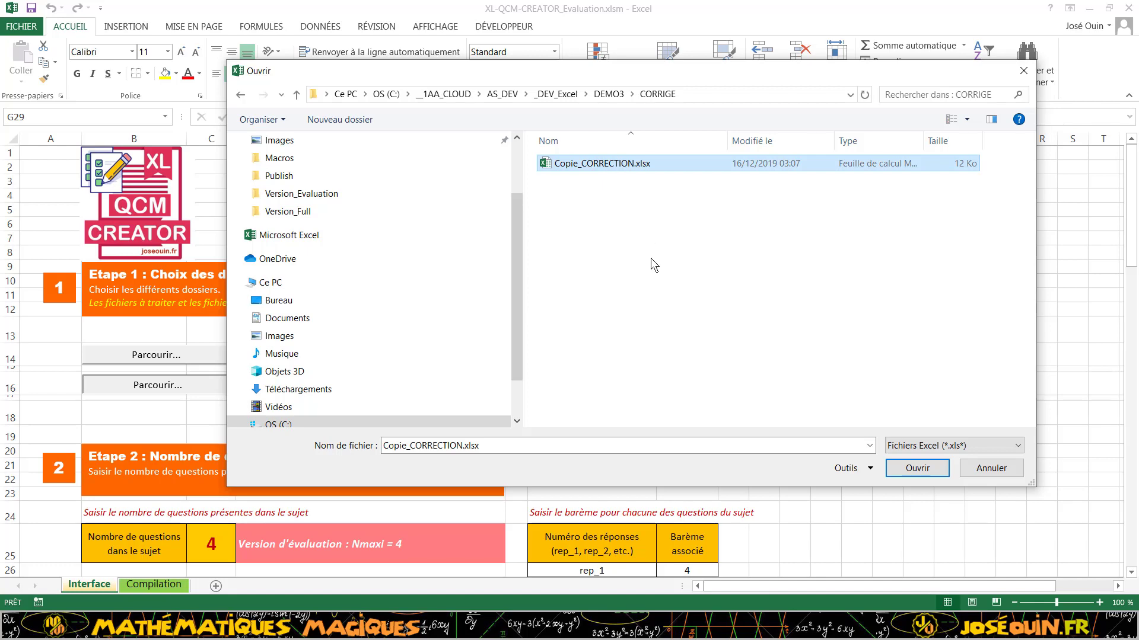
{"action": "left_click", "coordinate": [912, 472]}
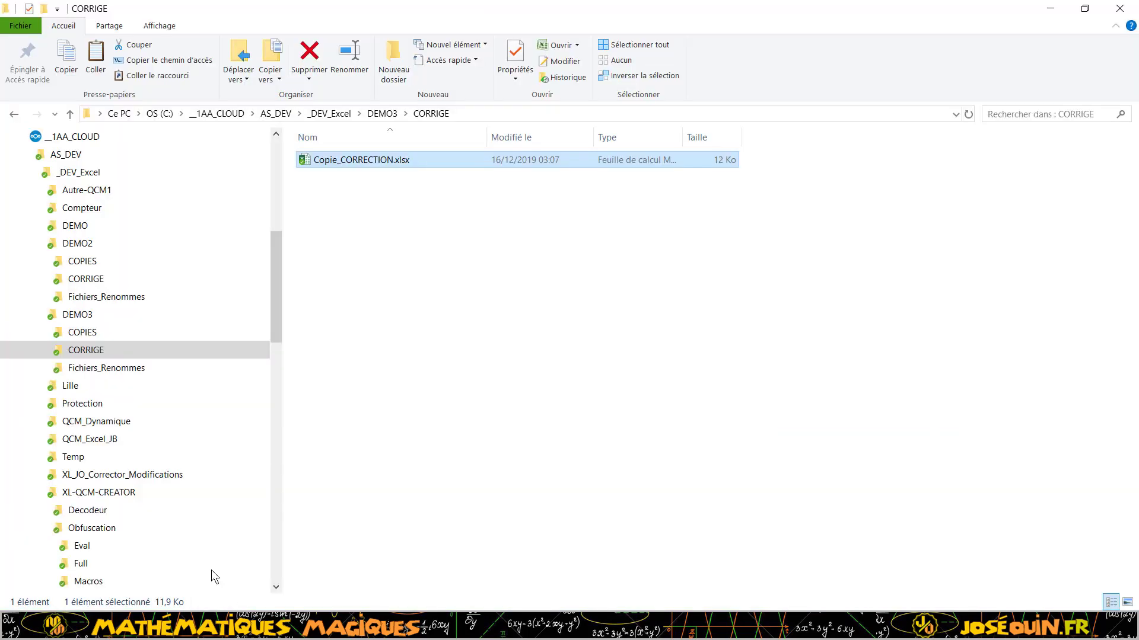
In File Explorer, compare the file names in DEMO3's Fichiers_Renommes folder with those of the original copies in COPIES.
{"action": "left_click", "coordinate": [110, 368]}
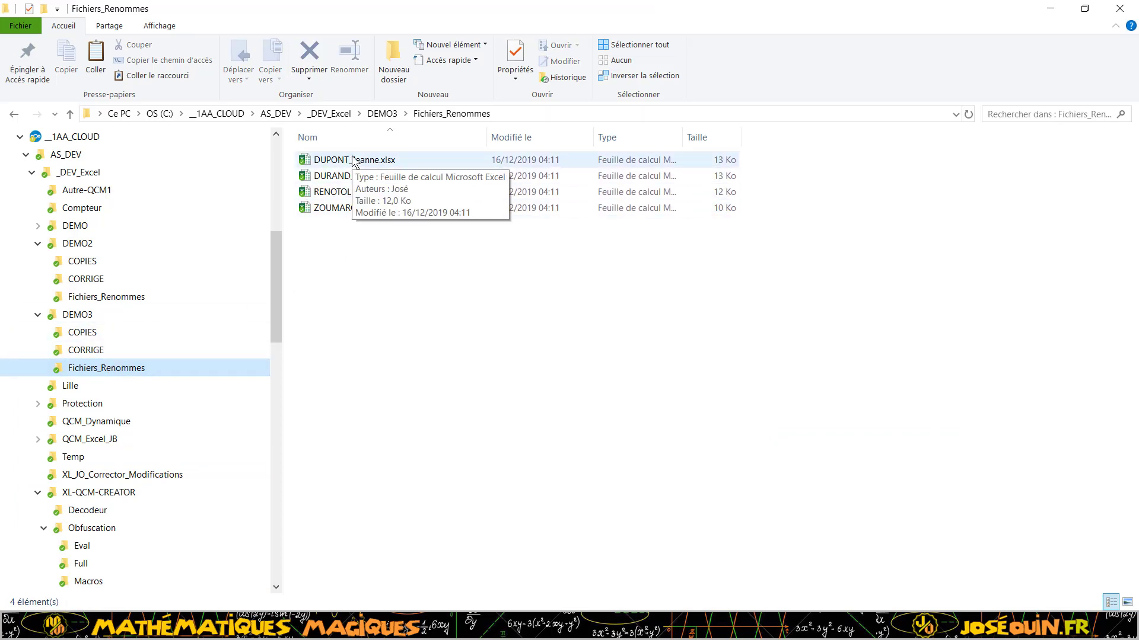
{"action": "left_click", "coordinate": [88, 335]}
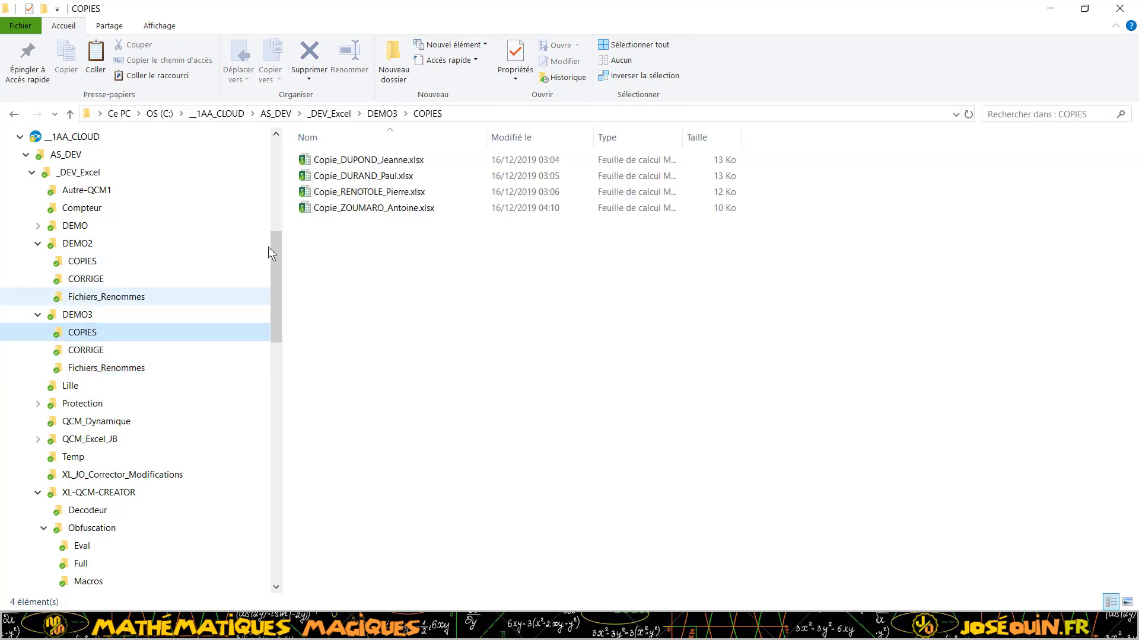
{"action": "left_click", "coordinate": [123, 368]}
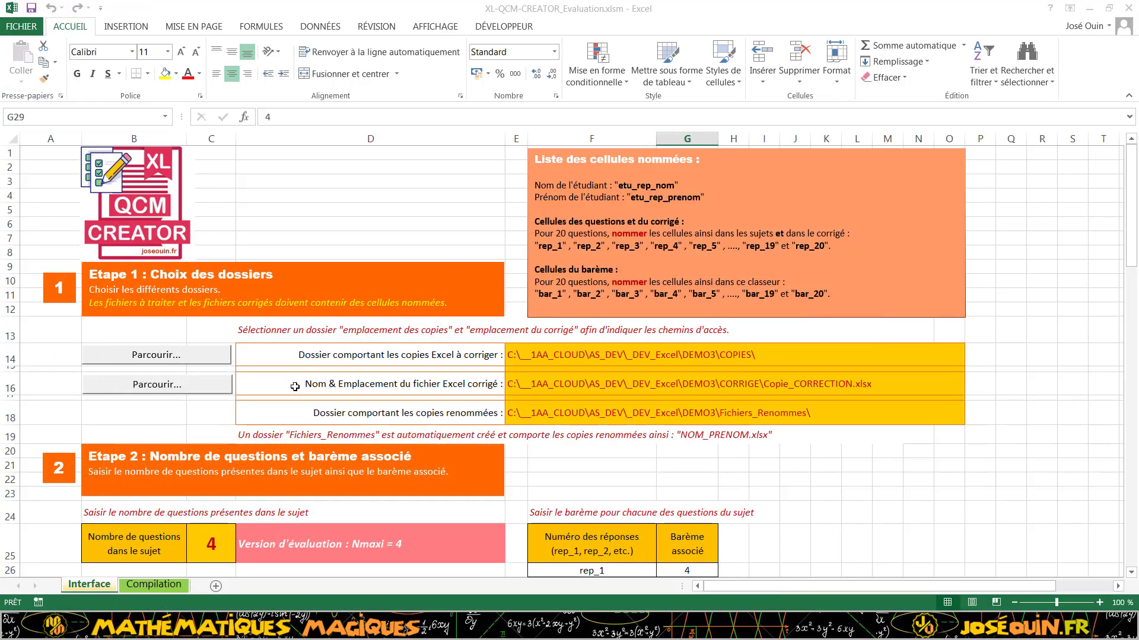
Back in Excel, check the number of questions and the associated grading scale in Etape 2, plus the Etape 3 instructions.
{"action": "scroll", "coordinate": [166, 434], "scroll_direction": "down", "scroll_amount": 1}
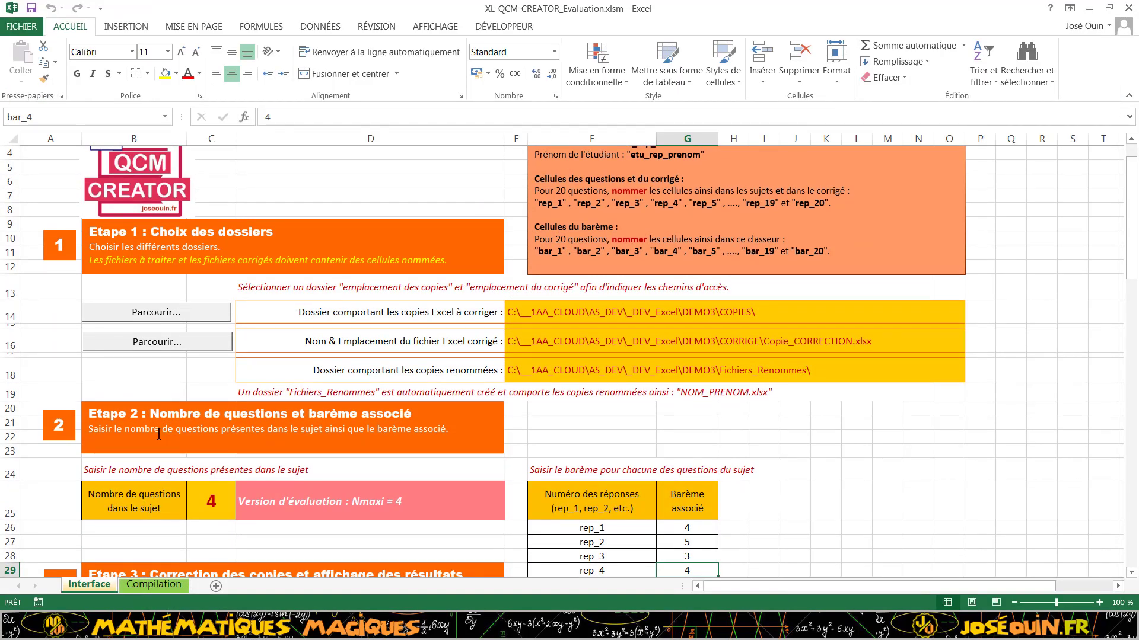
{"action": "left_click", "coordinate": [210, 503]}
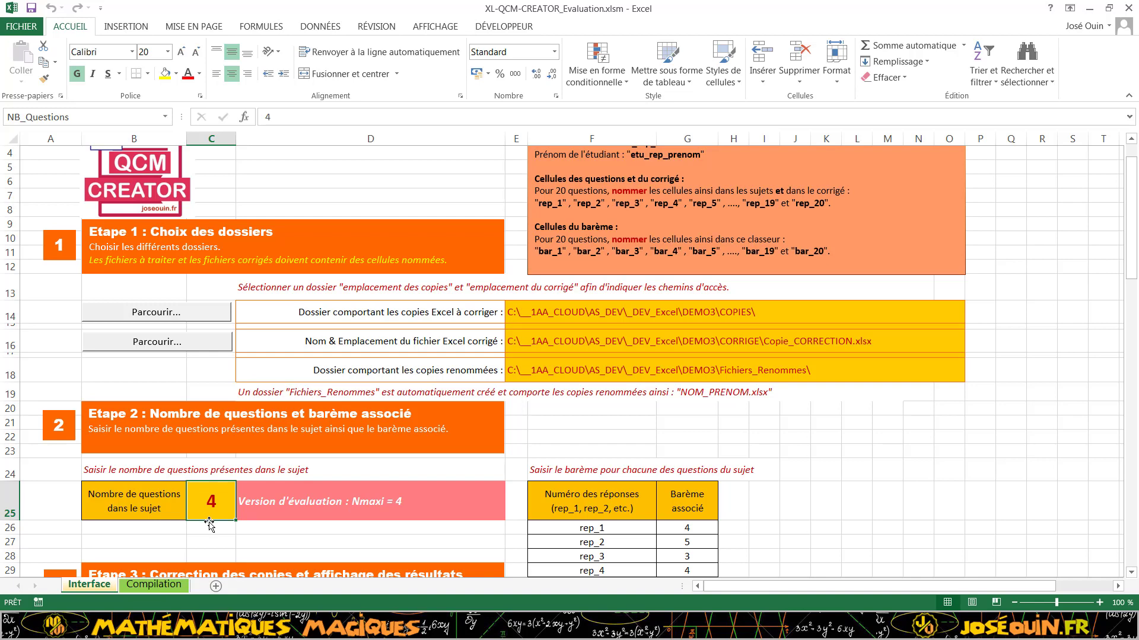
{"action": "scroll", "coordinate": [249, 505], "scroll_direction": "down", "scroll_amount": 2}
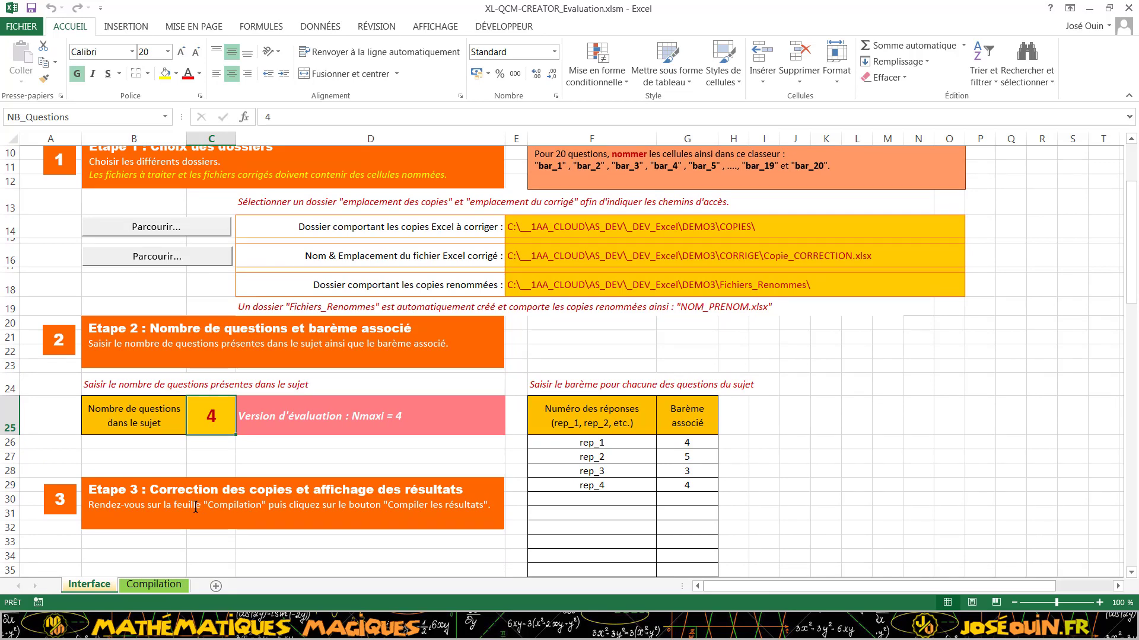
Clear the old results table in rows 17 to 21 of the Compilation sheet and compile the results again.
{"action": "left_click", "coordinate": [158, 586]}
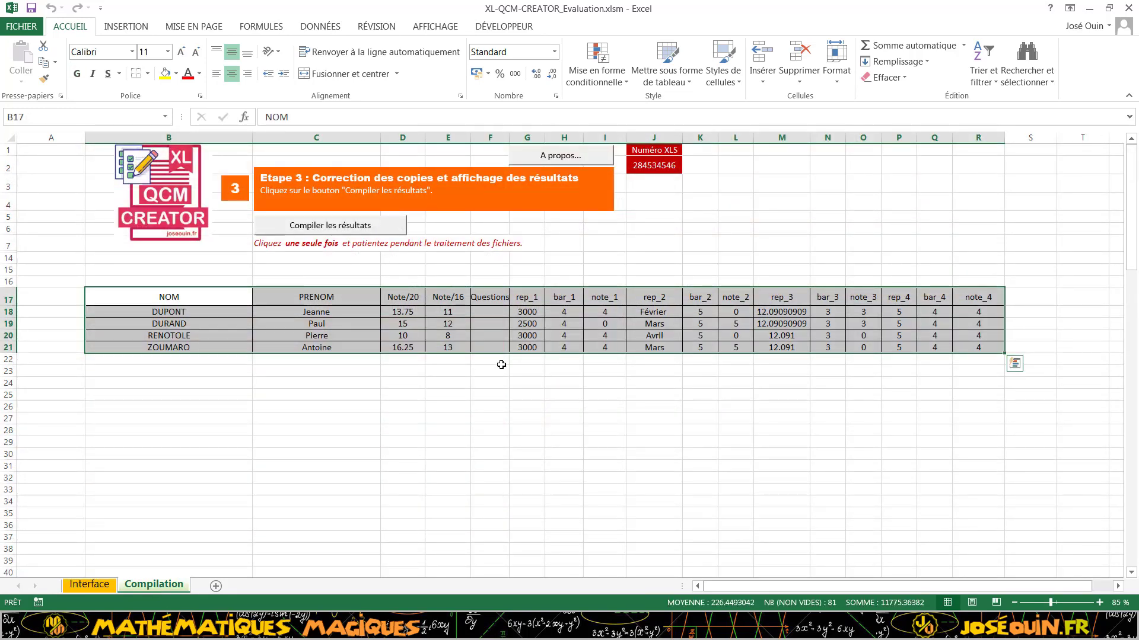
{"action": "key", "text": "Delete"}
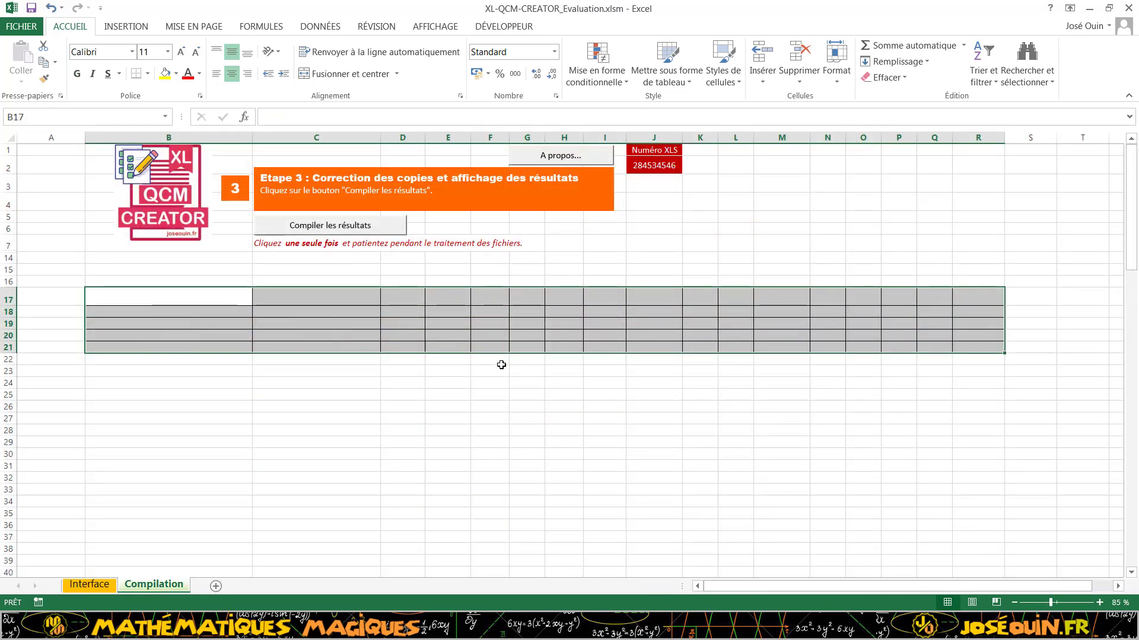
{"action": "left_click", "coordinate": [492, 258]}
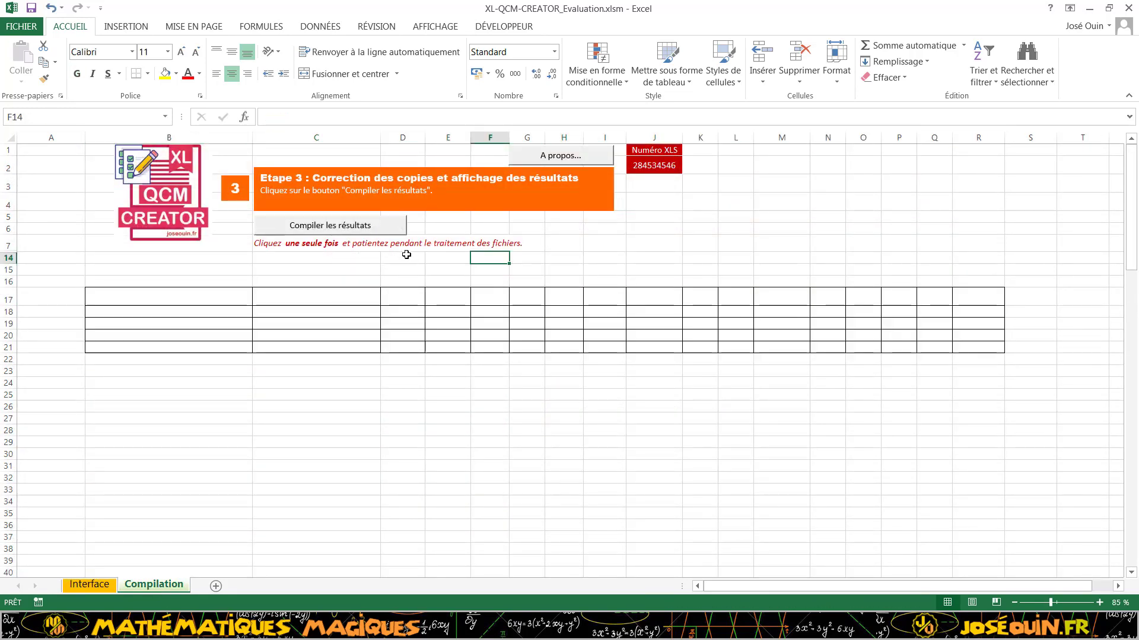
{"action": "left_click", "coordinate": [367, 232]}
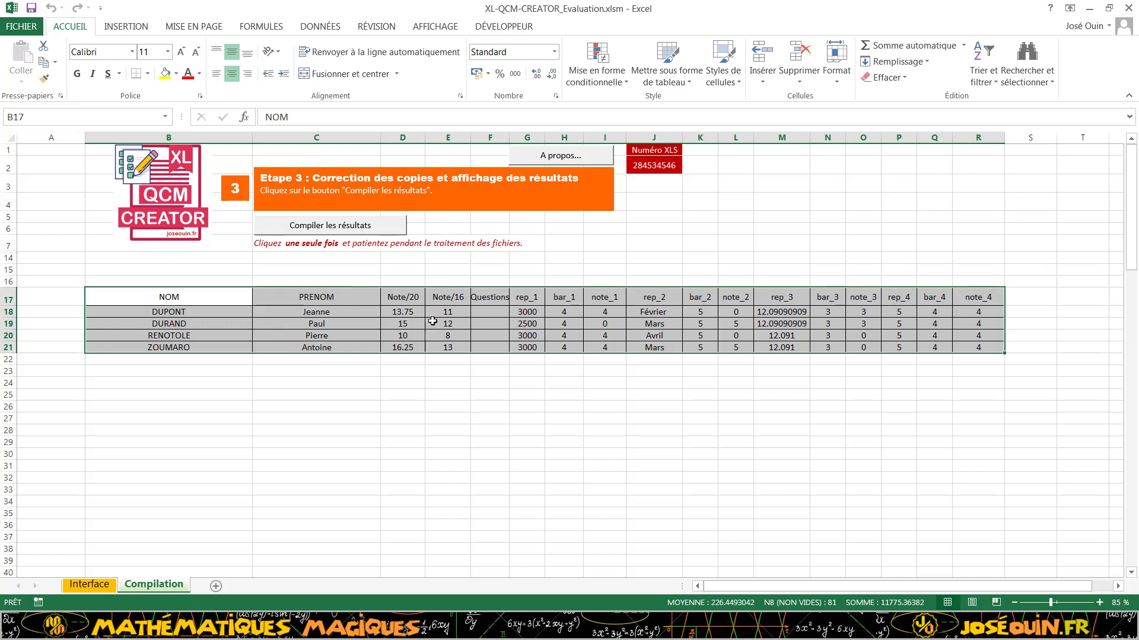
Review the students' marks in the Note/16 and Note/20 columns of the compiled results.
{"action": "left_click", "coordinate": [456, 295]}
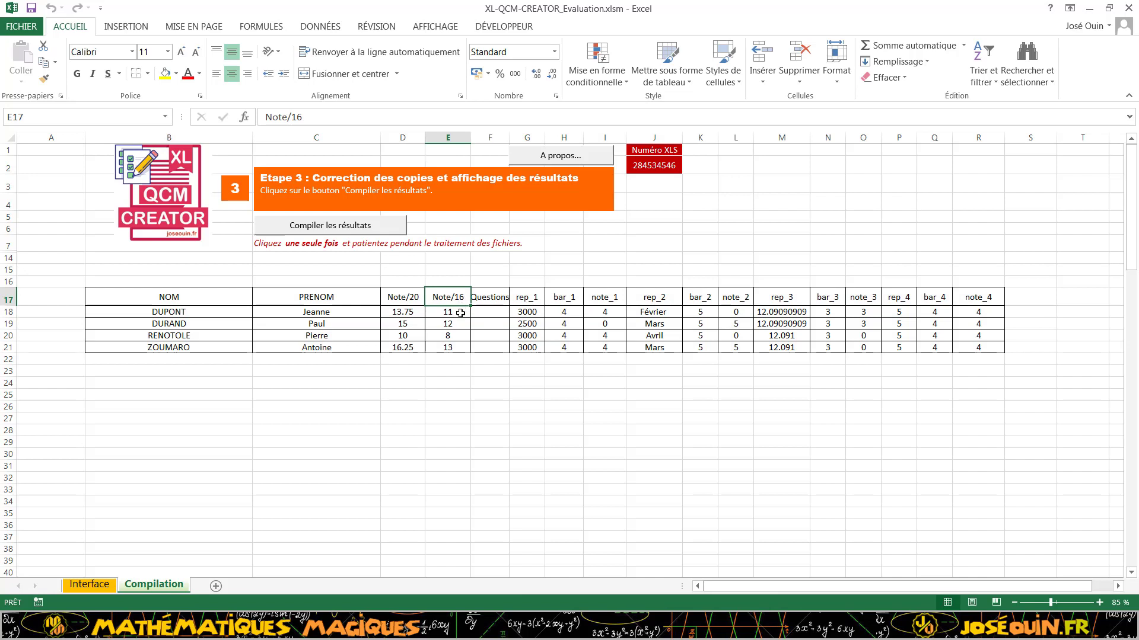
{"action": "left_click", "coordinate": [415, 300]}
{"action": "left_click_drag", "start_coordinate": [413, 320], "coordinate": [425, 366]}
{"action": "left_click", "coordinate": [444, 383]}
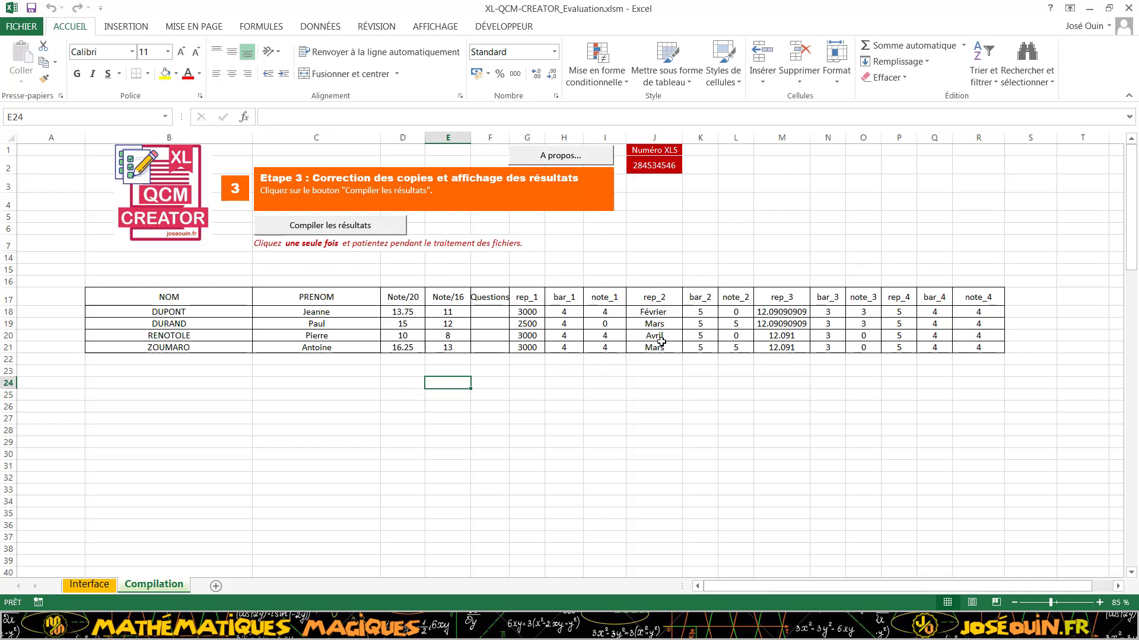
Compare the exact rep_3 answers of the four students with the marks awarded in the note_3 column.
{"action": "left_click", "coordinate": [792, 337]}
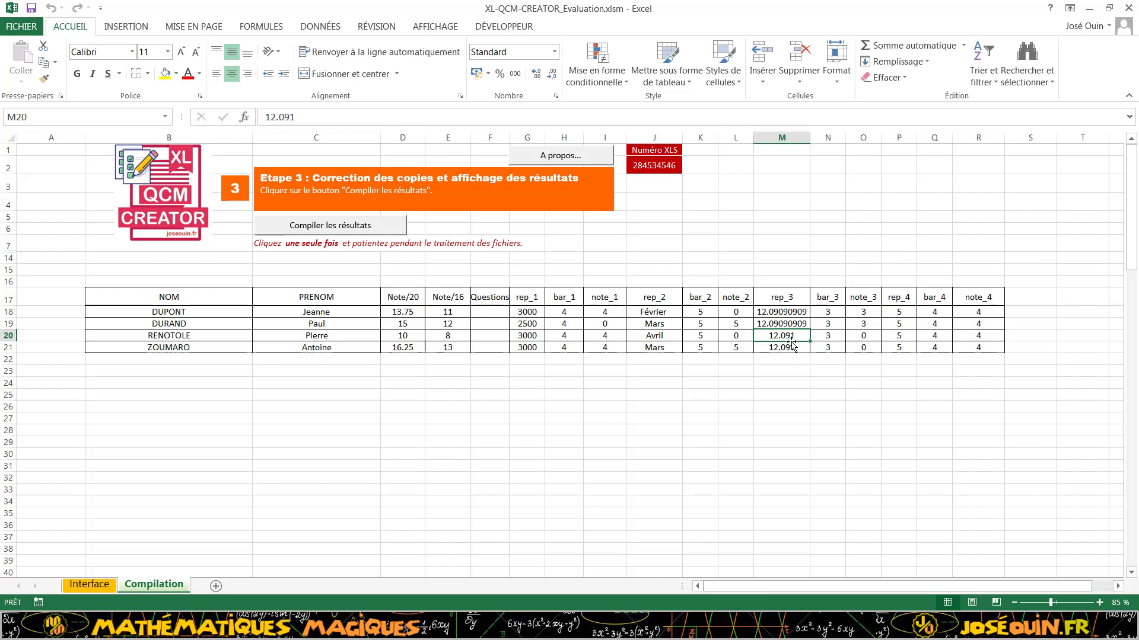
{"action": "left_click", "coordinate": [789, 351]}
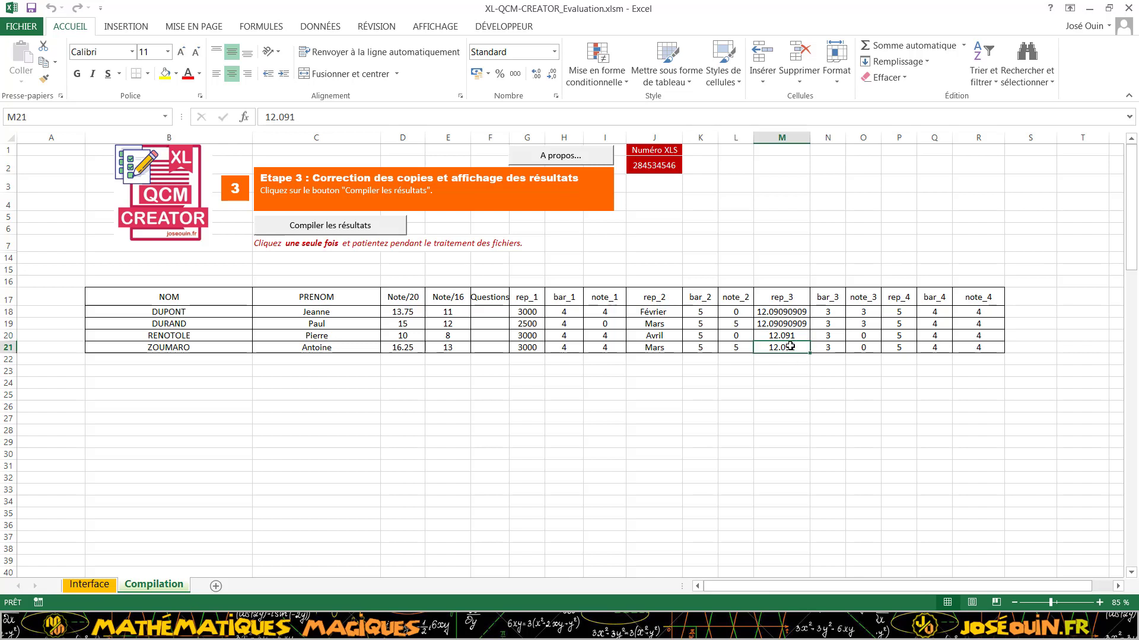
{"action": "left_click", "coordinate": [863, 349]}
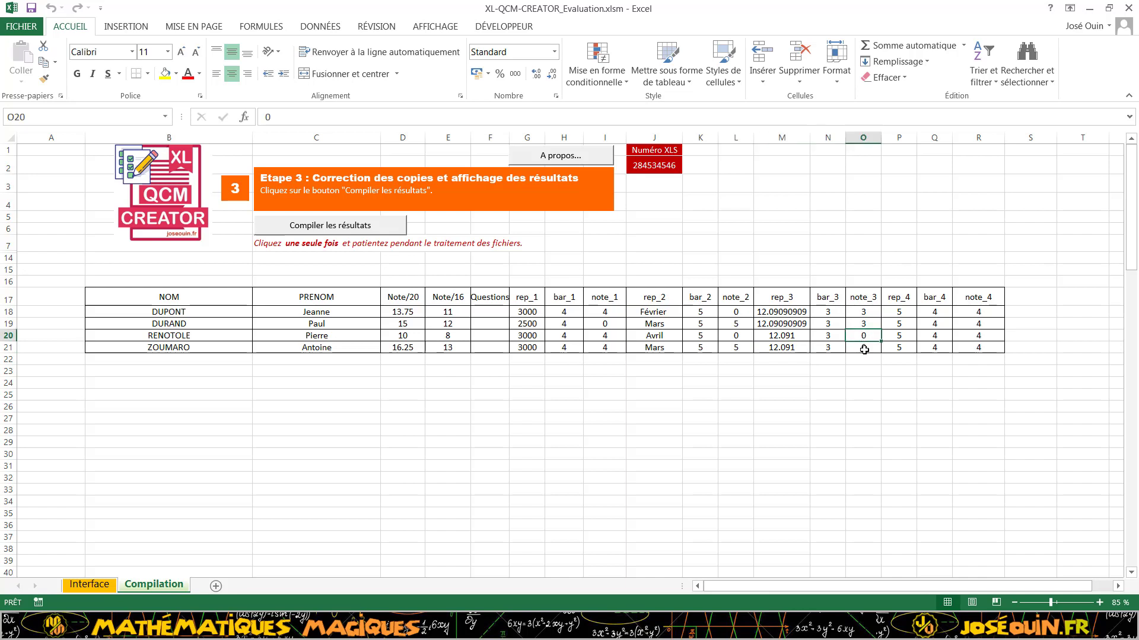
{"action": "left_click", "coordinate": [802, 324]}
{"action": "left_click", "coordinate": [801, 311]}
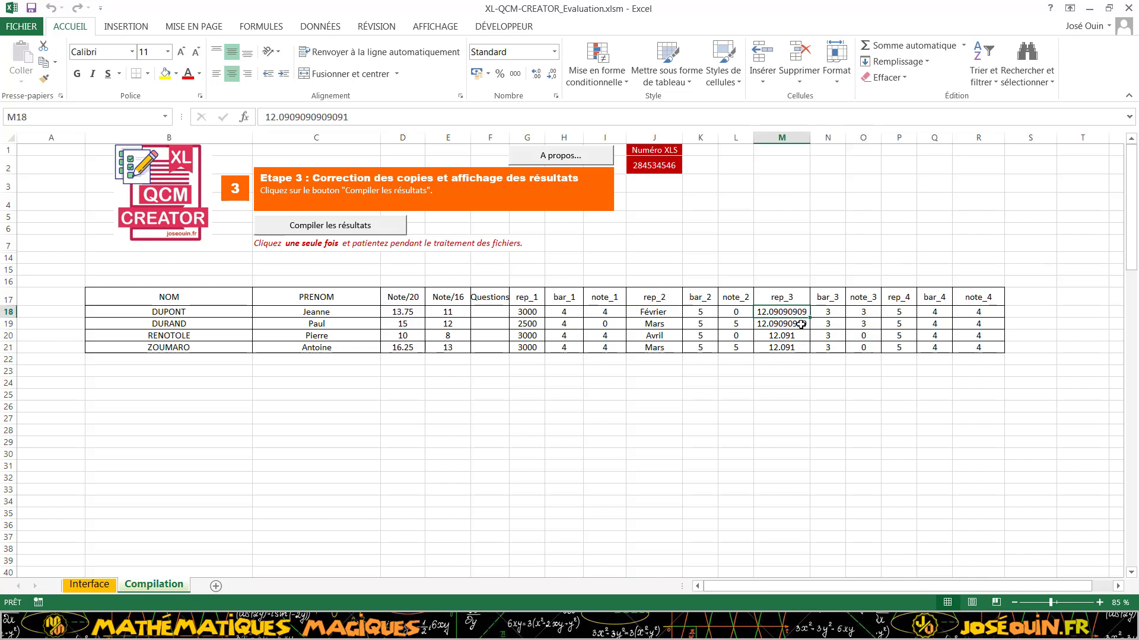
{"action": "left_click", "coordinate": [801, 324]}
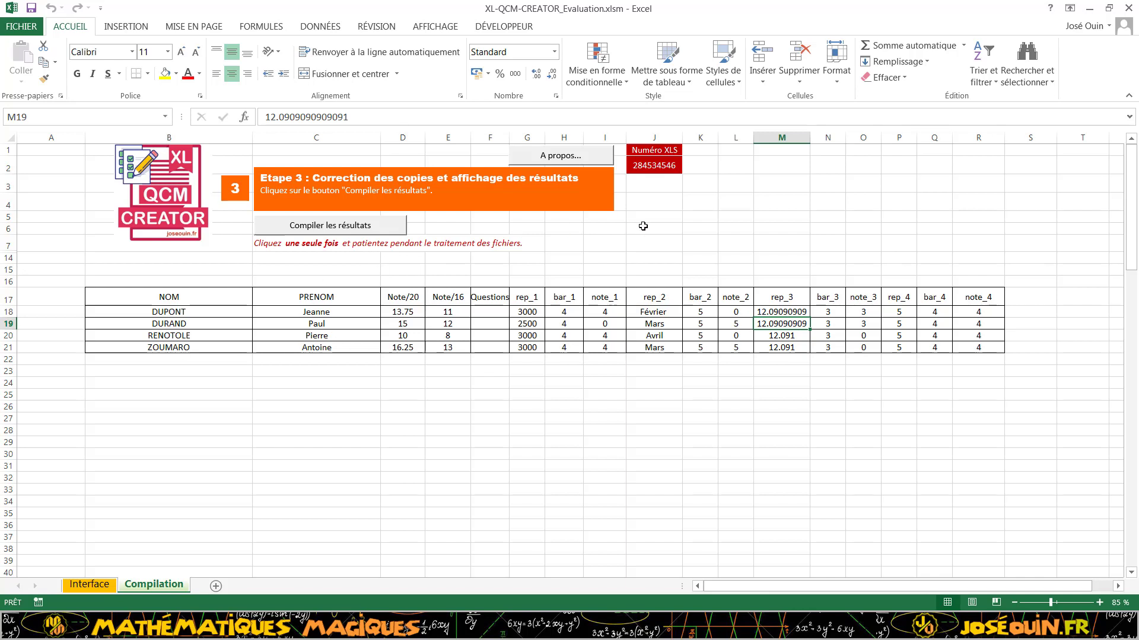
Examine the Numéro XLS label and the number cell beneath it on the Compilation sheet.
{"action": "left_click", "coordinate": [659, 186]}
{"action": "left_click_drag", "start_coordinate": [660, 149], "coordinate": [657, 167]}
{"action": "left_click", "coordinate": [664, 207]}
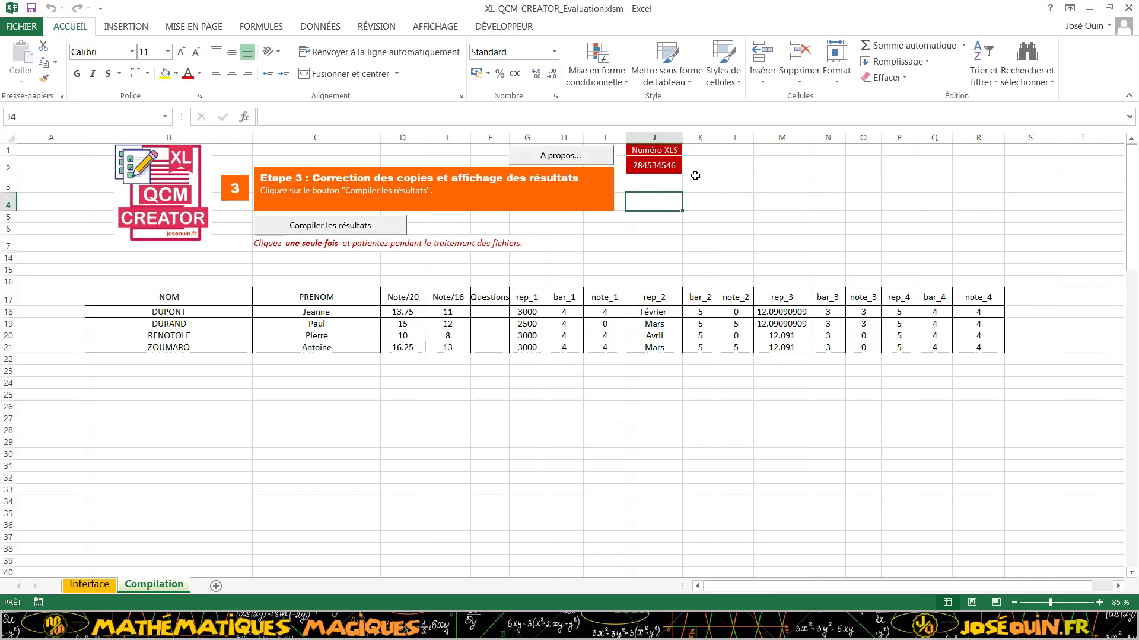
{"action": "left_click", "coordinate": [647, 180]}
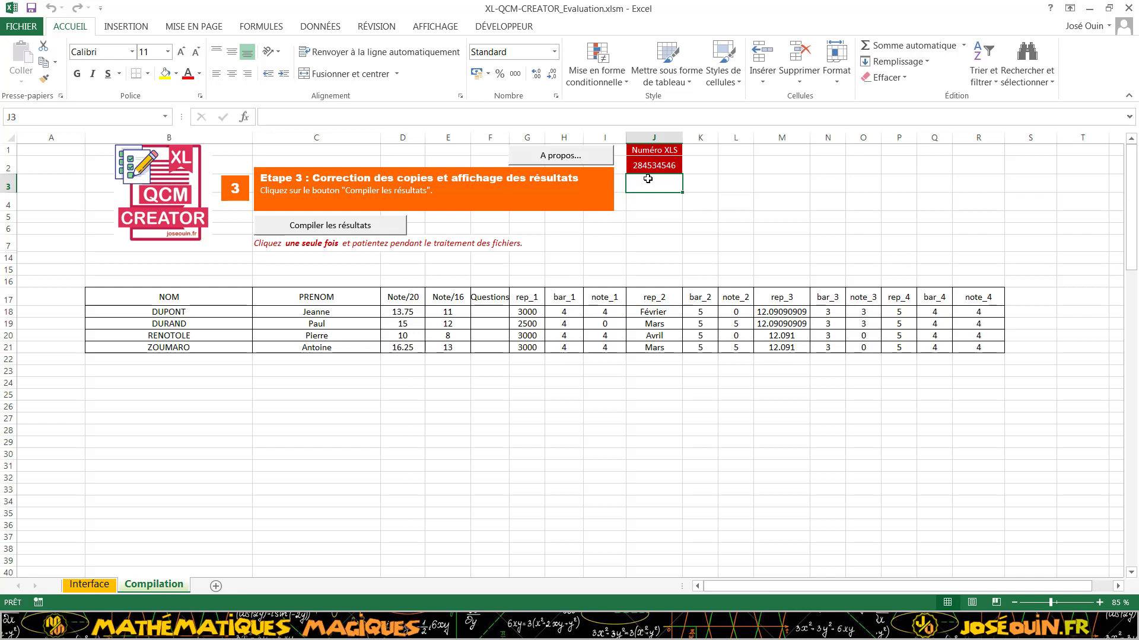
Return to the Interface sheet and review the folder choices and the list of required named cells.
{"action": "left_click", "coordinate": [81, 584]}
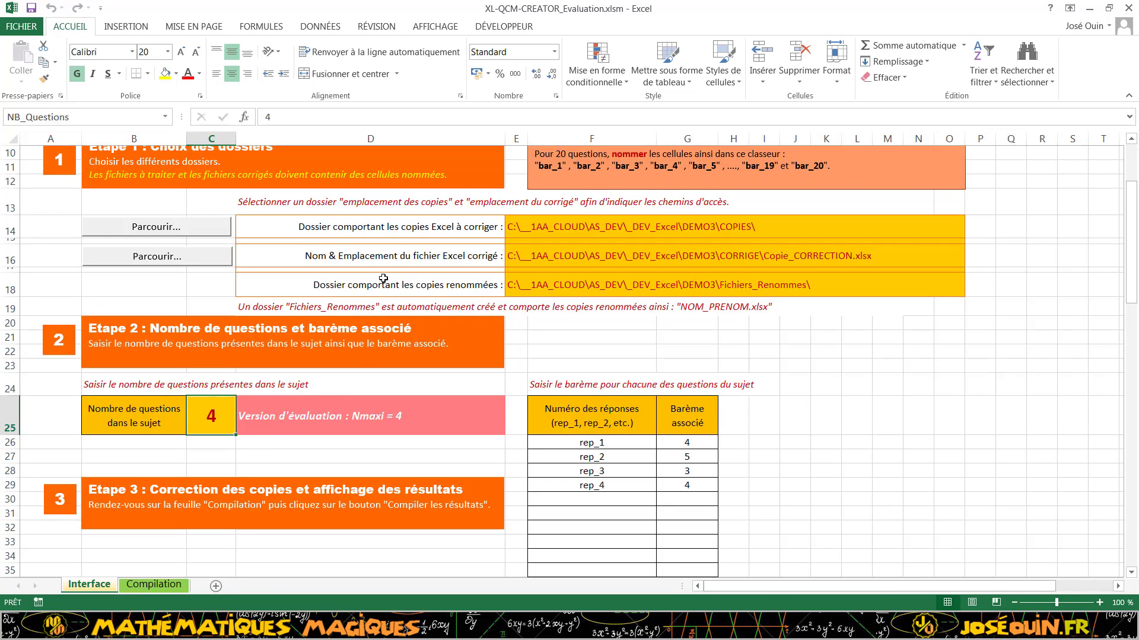
{"action": "scroll", "coordinate": [382, 278], "scroll_direction": "up", "scroll_amount": 2}
{"action": "scroll", "coordinate": [383, 278], "scroll_direction": "up", "scroll_amount": 1}
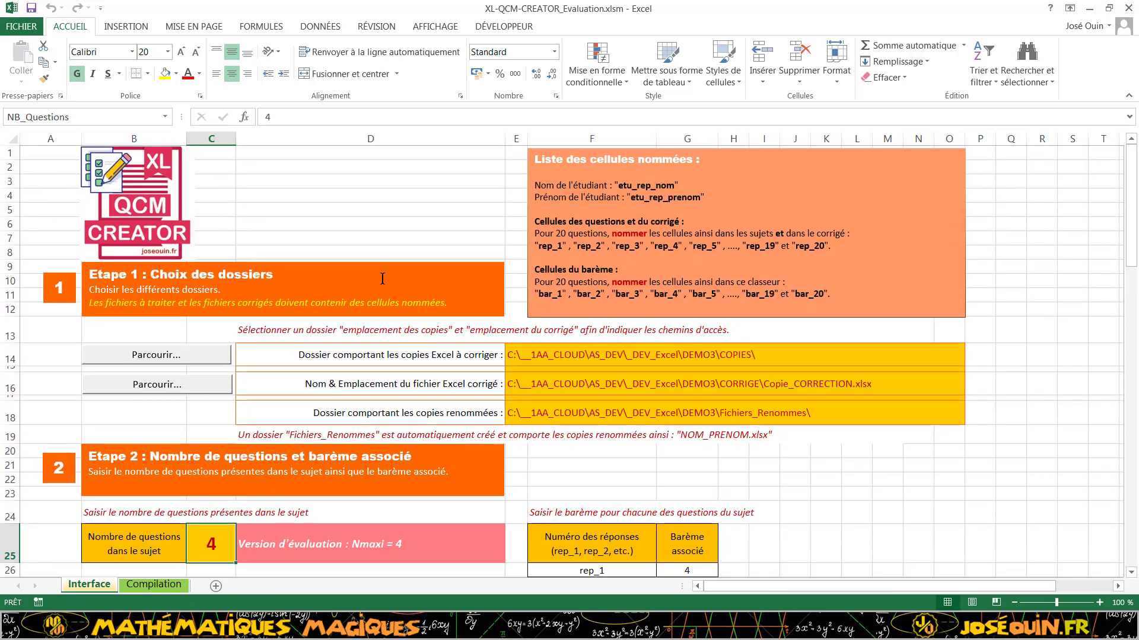